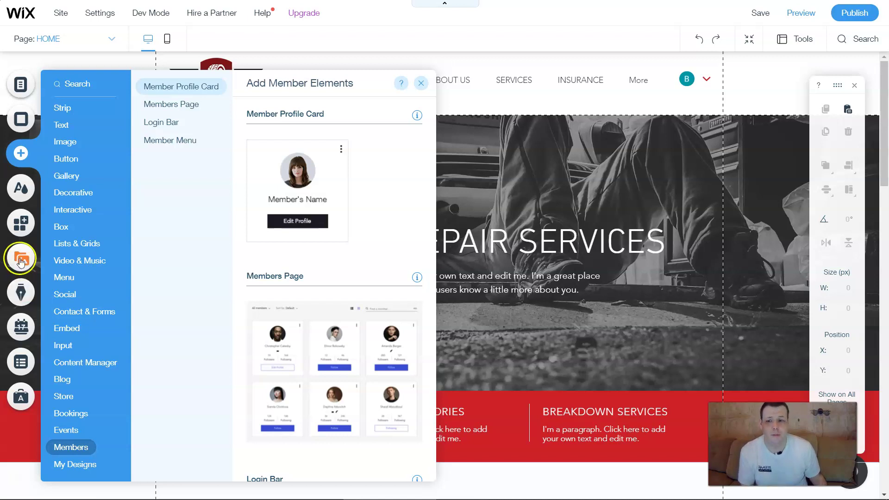
Open the dynamic page template gallery from the Content Manager elements.
click(81, 362)
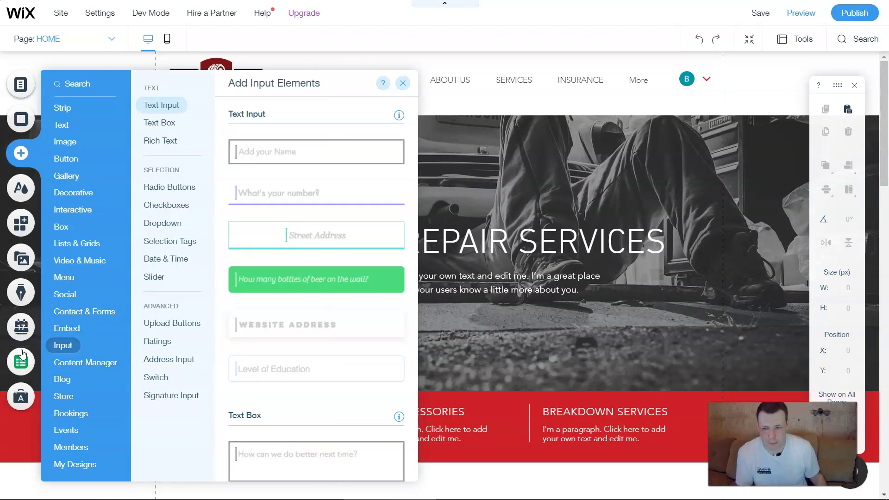
click(64, 277)
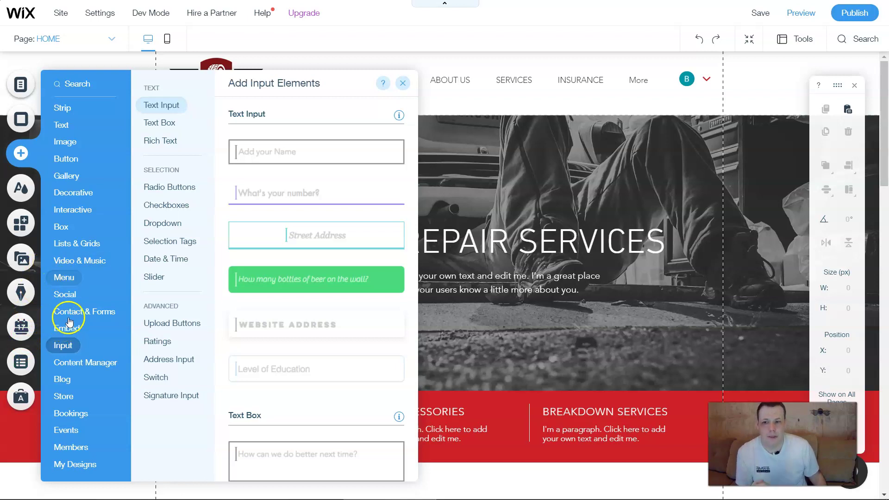
click(84, 364)
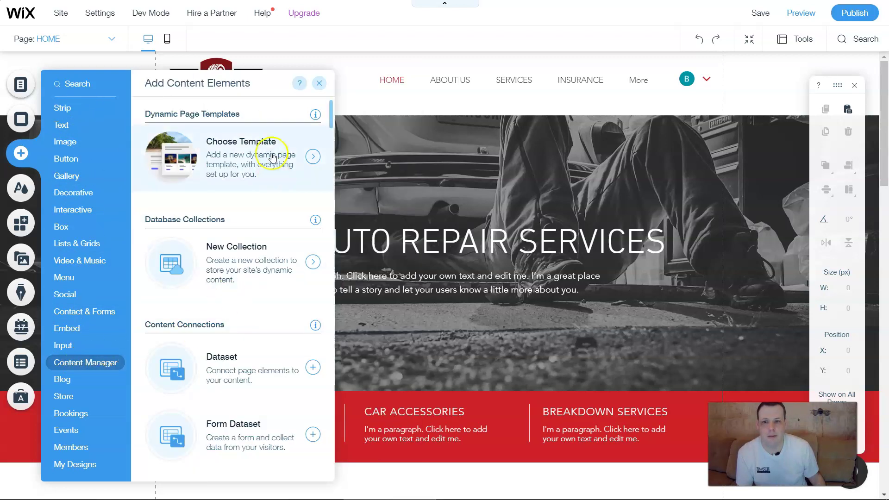
click(312, 156)
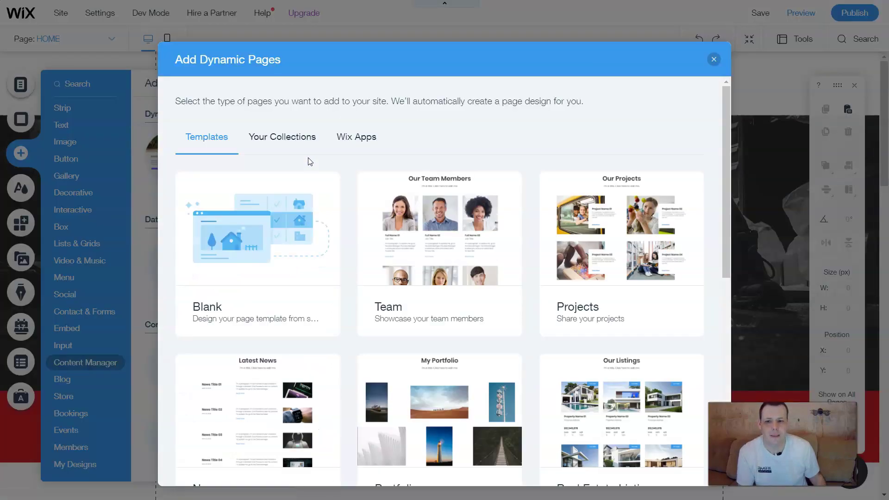
Browse the dynamic page templates and add the Team template to the site.
mouse_move(299, 183)
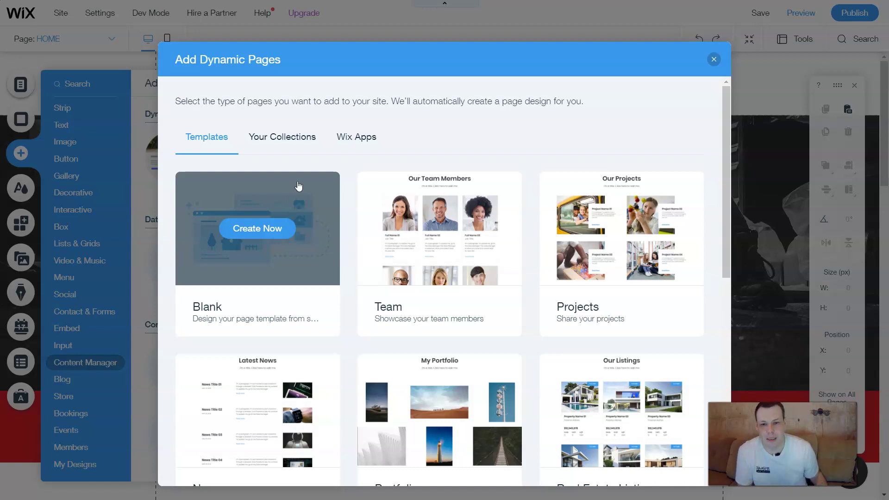
scroll(318, 268, down, 3)
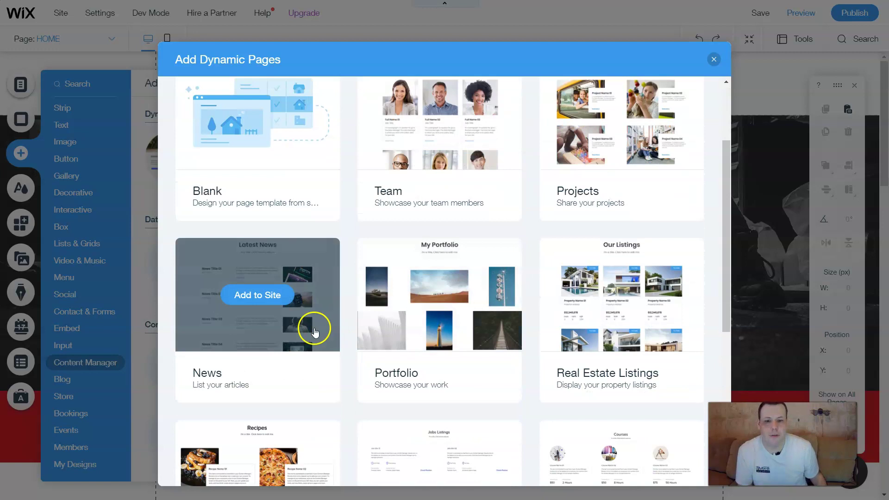
scroll(565, 289, down, 3)
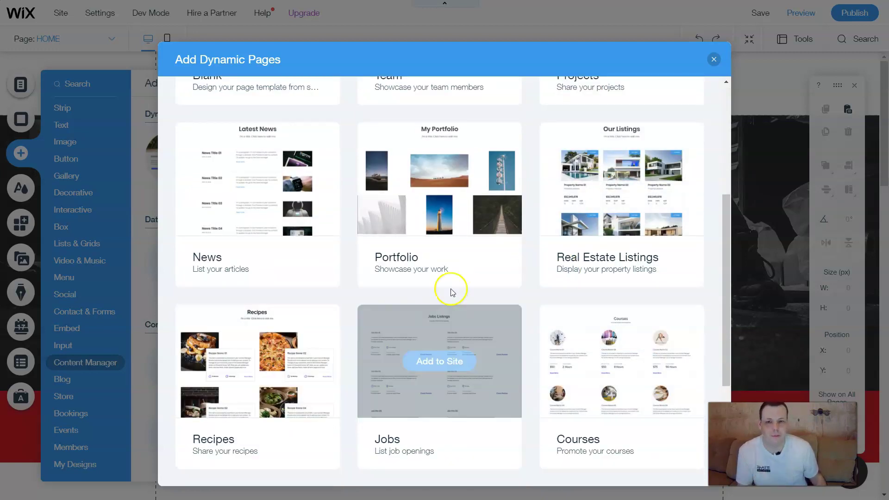
scroll(452, 293, up, 6)
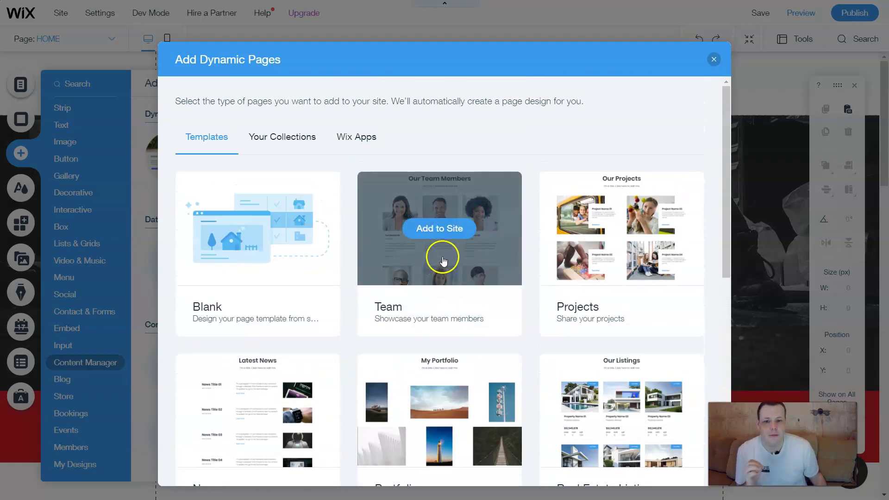
click(452, 231)
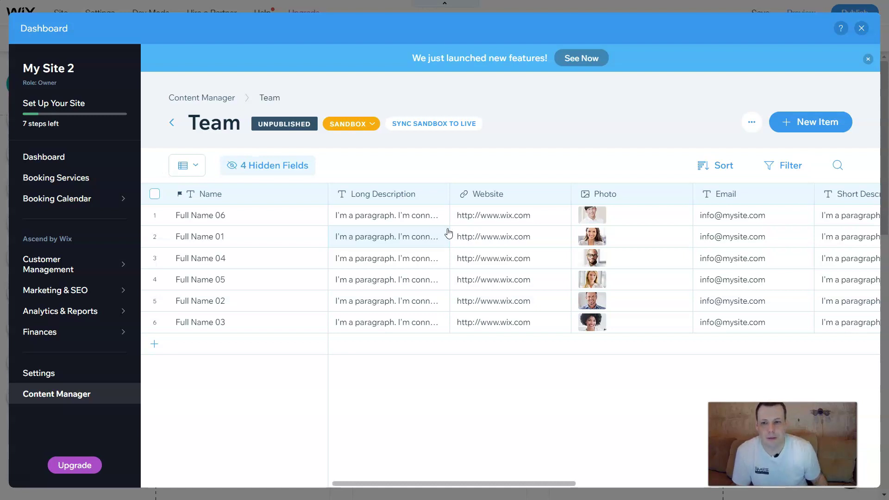
Clear the website address of the Full Name 06 item in the Team collection.
click(201, 221)
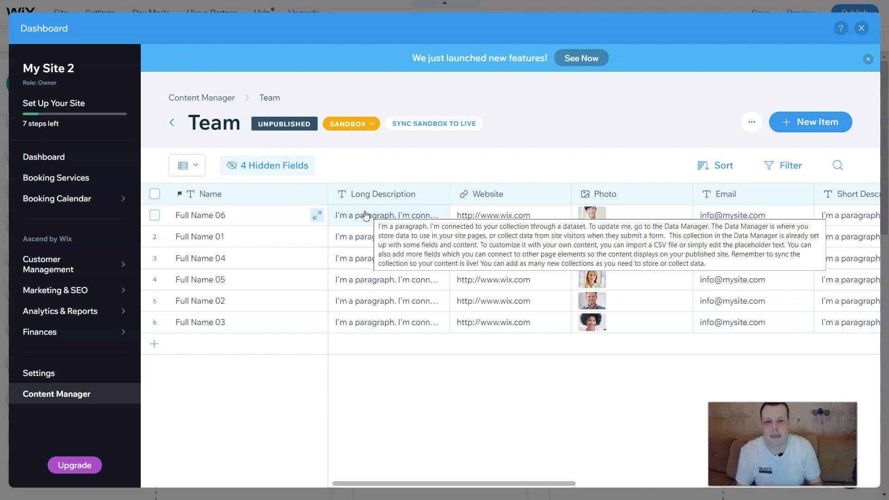
click(519, 215)
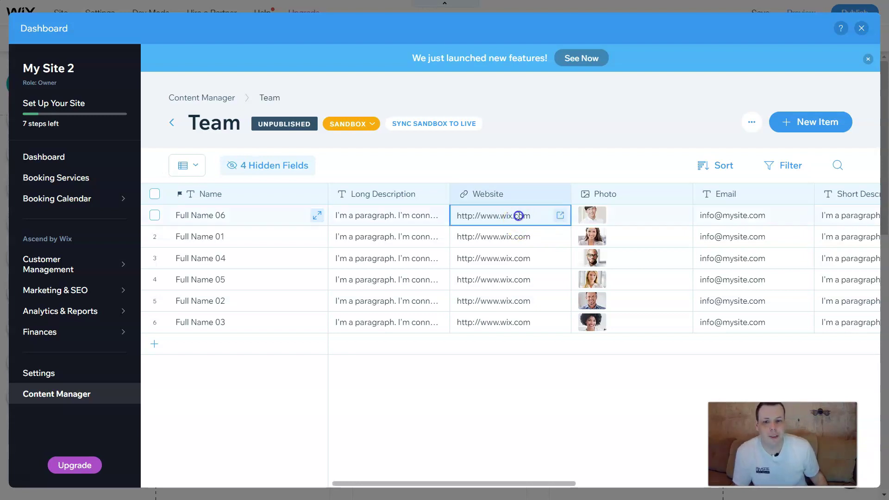
click(542, 215)
key(BackSpace)
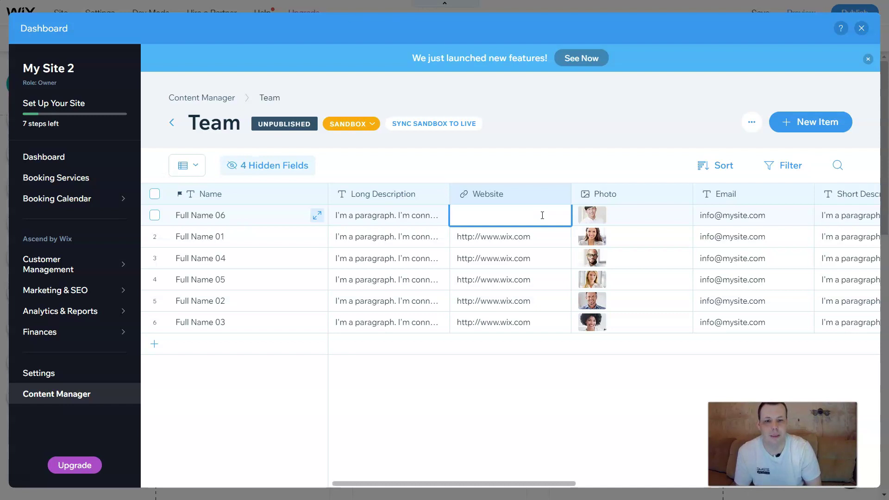
click(405, 211)
View the options available for the Long Description field and for the Full Name 06 item's photo.
click(351, 196)
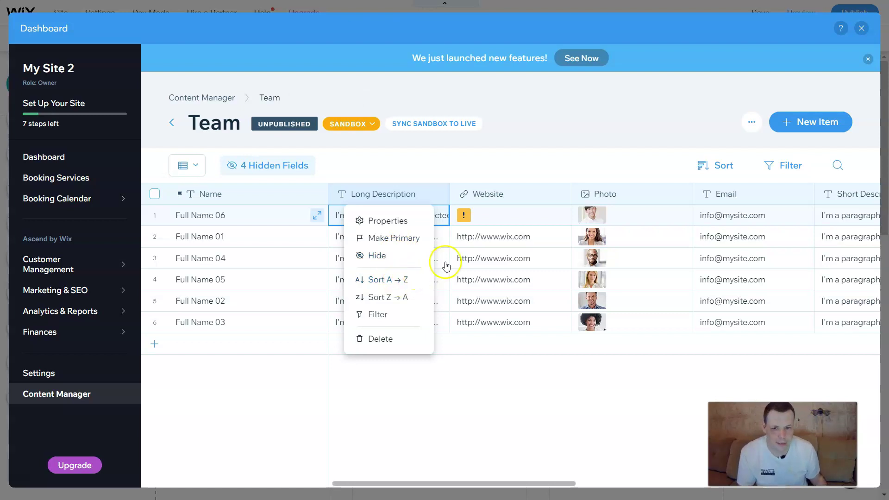
click(524, 221)
click(603, 214)
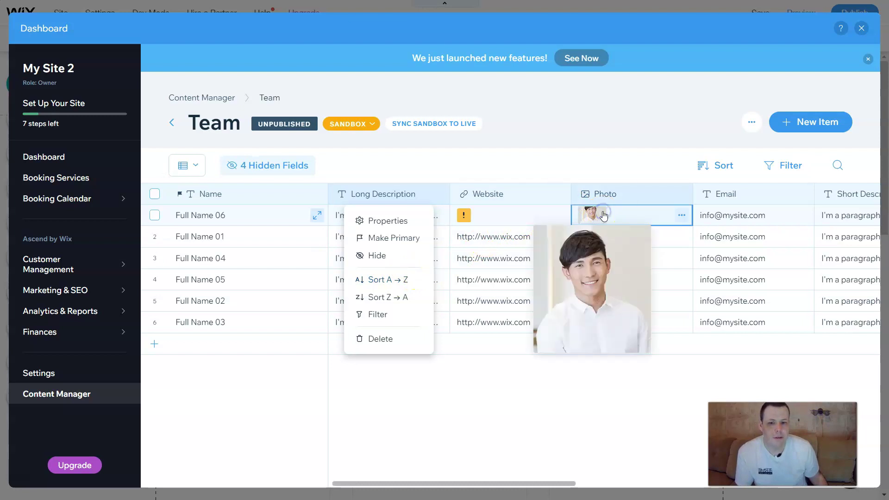
right_click(600, 216)
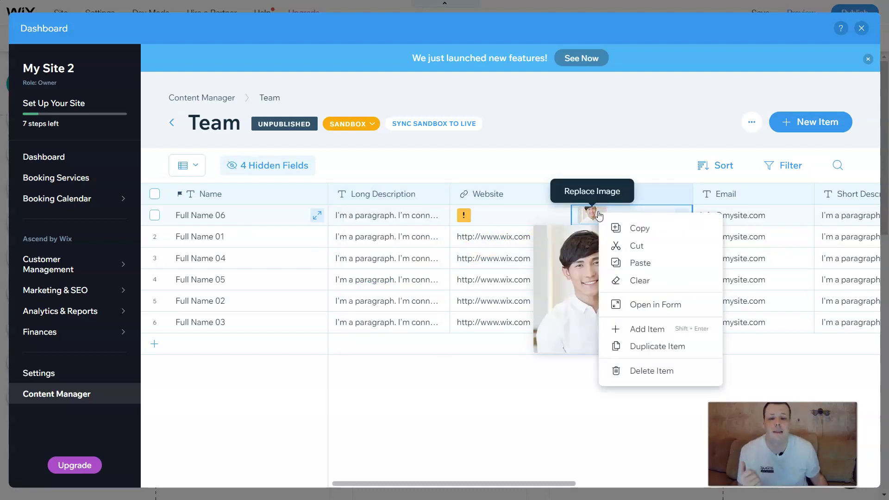
click(633, 253)
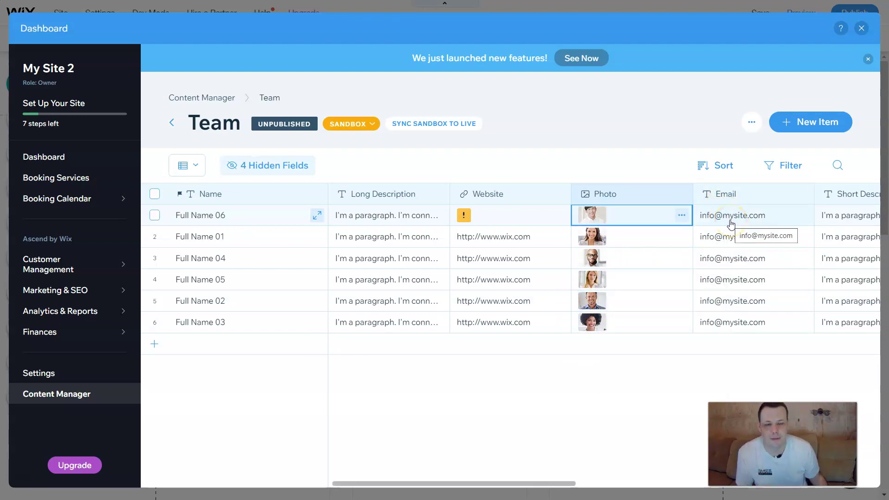
Try to edit the Team (Name) page link of the Full Name 06 item.
drag(493, 478, 631, 454)
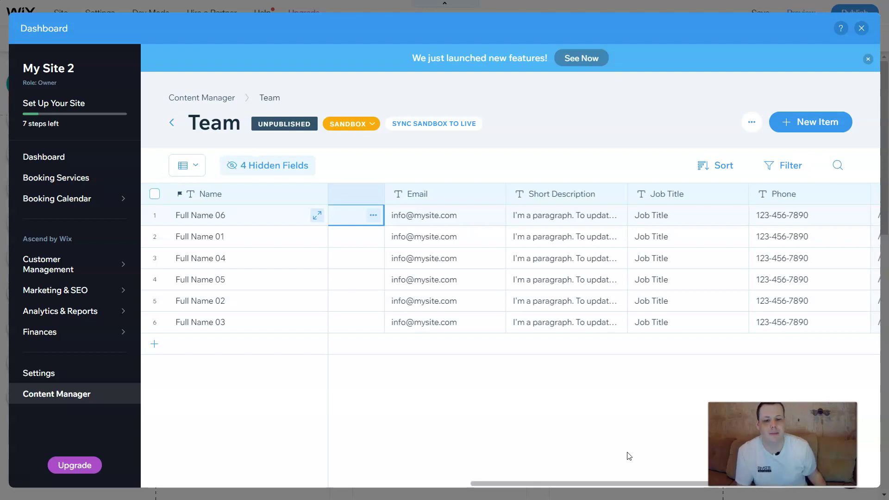
drag(624, 478, 781, 481)
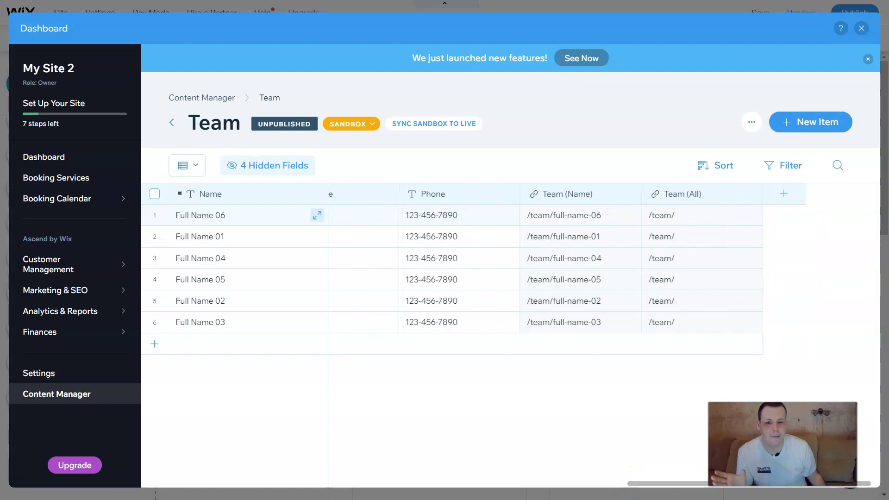
click(569, 224)
click(569, 223)
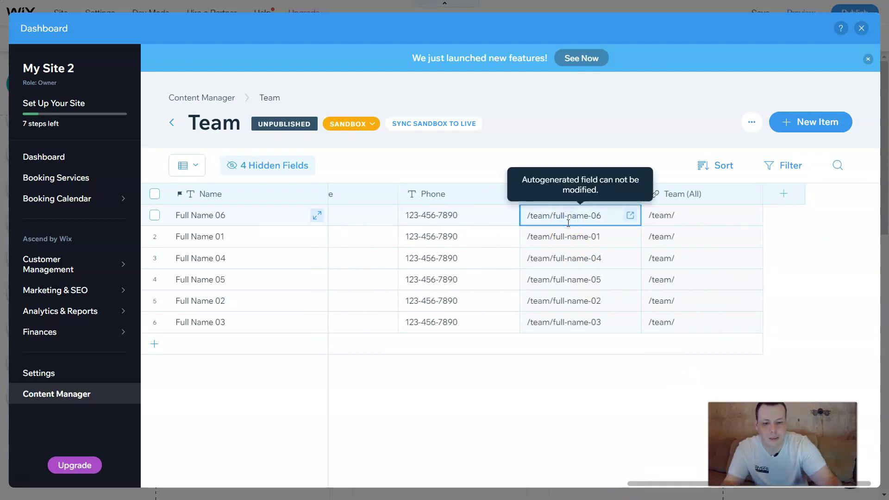
click(567, 224)
double_click(568, 224)
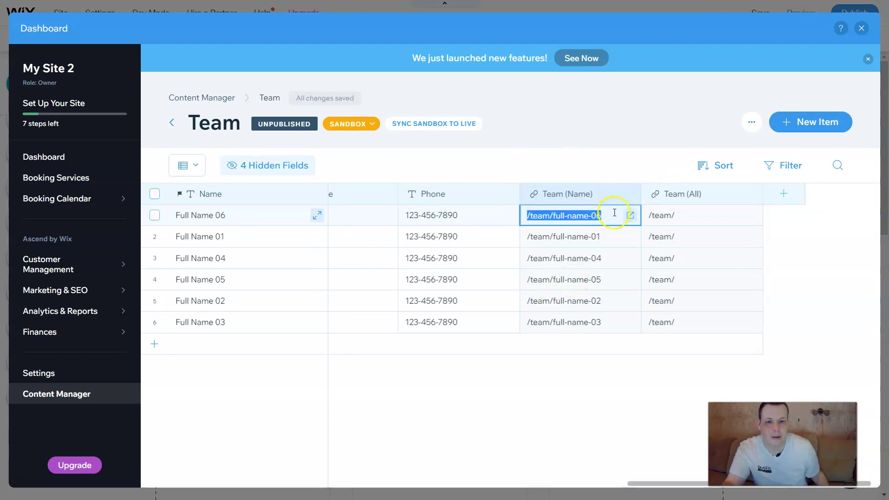
drag(615, 213, 528, 215)
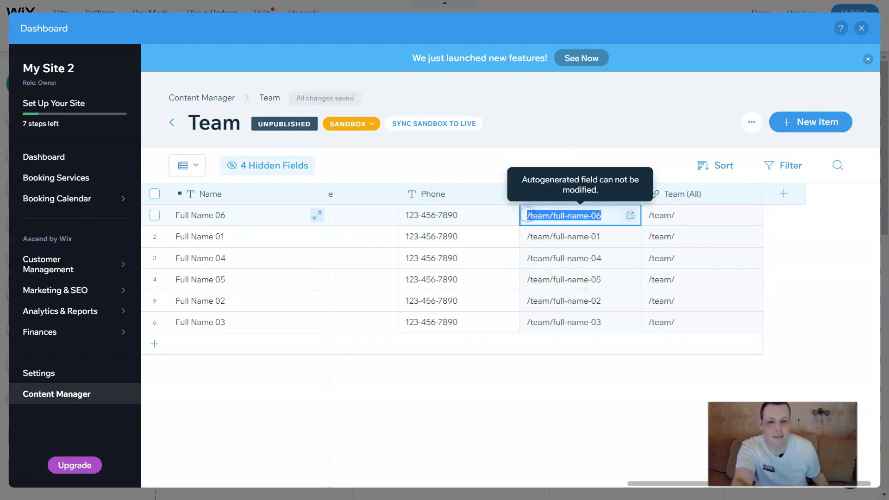
Delete the Full Name 06 item from the Team collection.
right_click(569, 218)
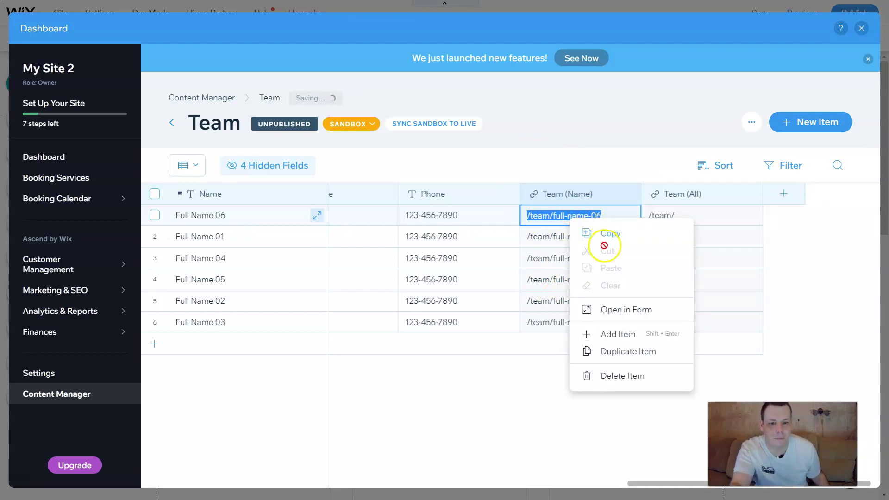
click(624, 377)
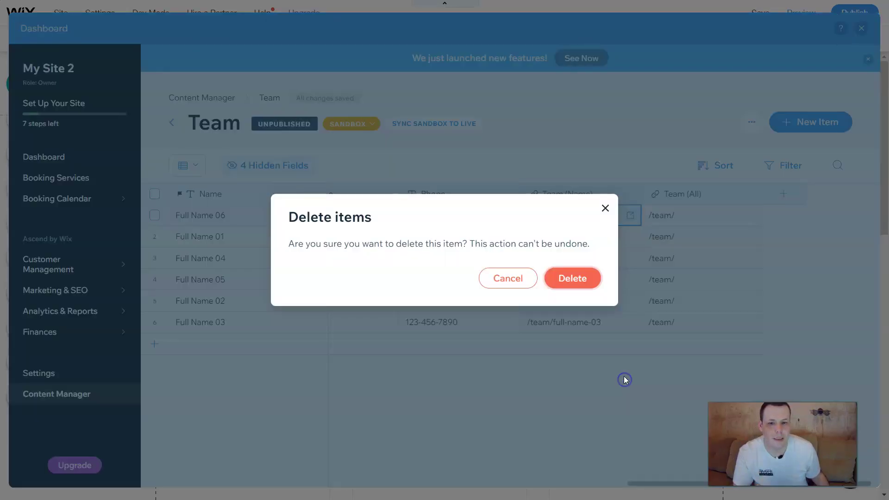
click(574, 278)
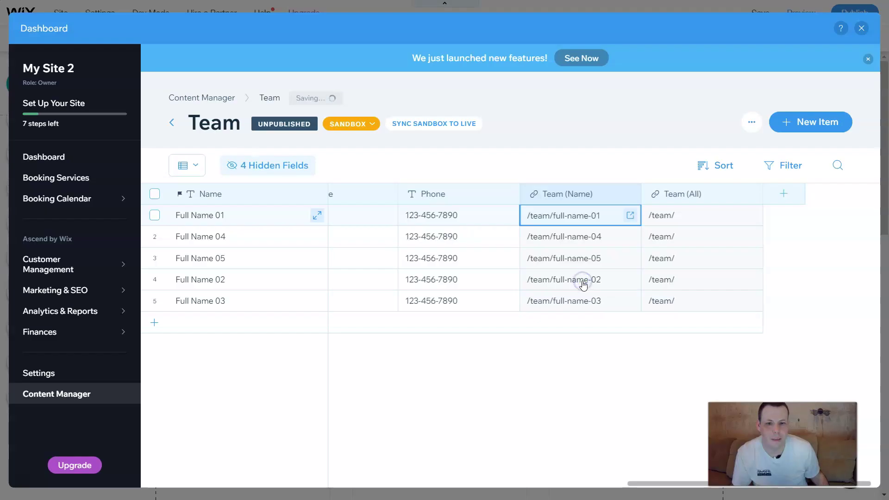
click(701, 221)
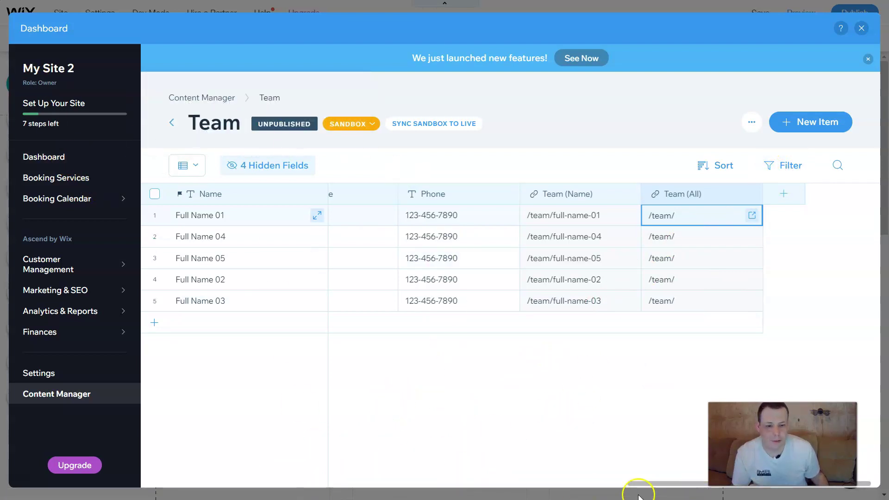
Replace the name in the Full Name 01 item with the team member's first name in capitals.
drag(639, 480, 340, 447)
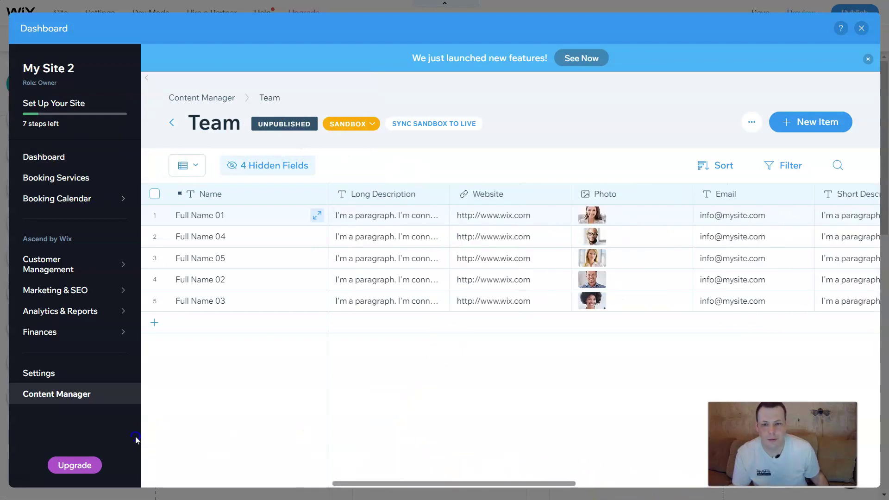
click(211, 219)
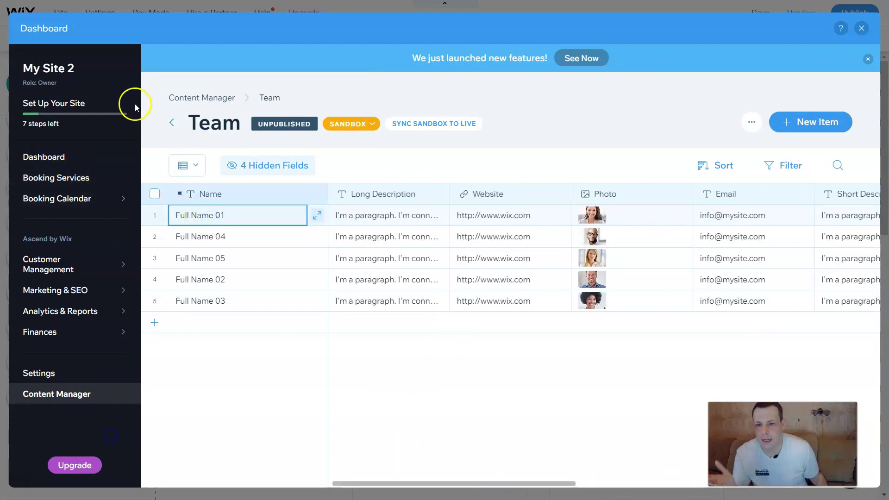
click(230, 217)
drag(231, 215, 163, 221)
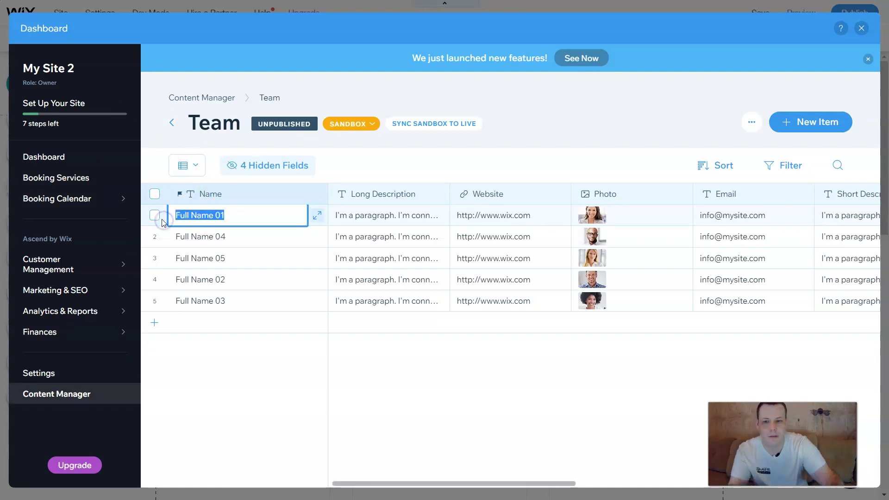
key(BackSpace)
key(Caps_Lock)
text(JOHN)
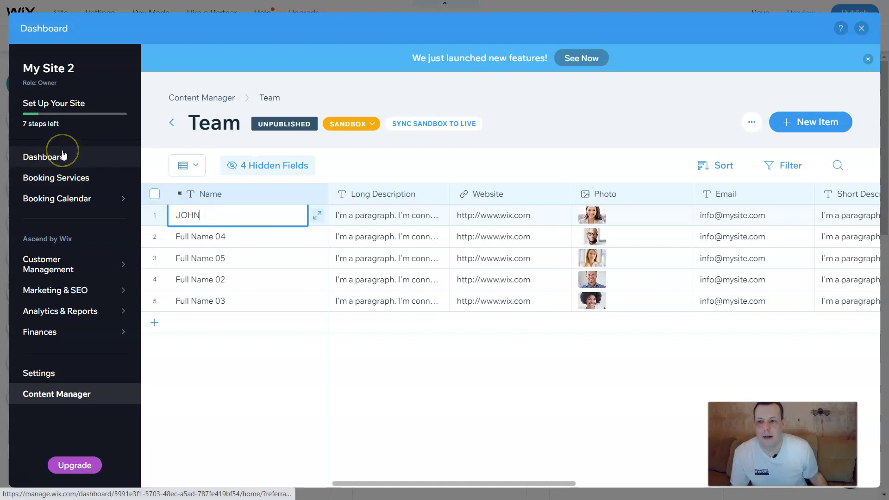
Open the site's dashboard overview and review its setup checklist and suggestions.
click(75, 178)
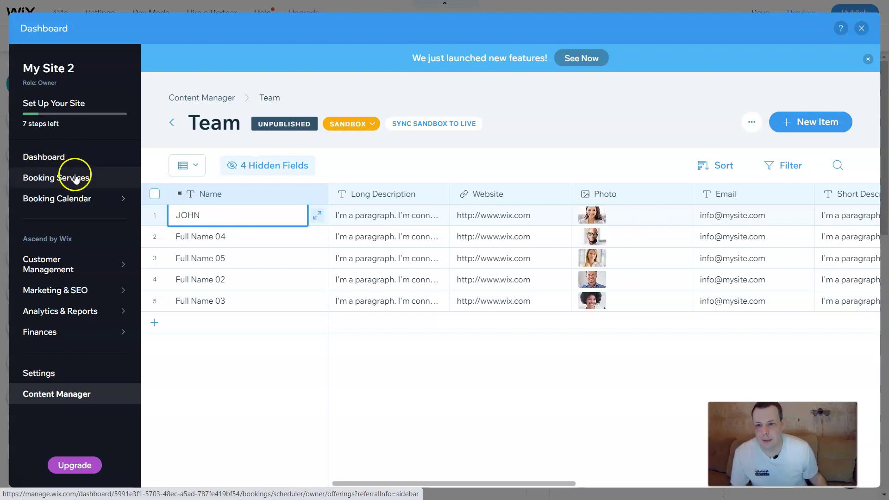
mouse_move(81, 263)
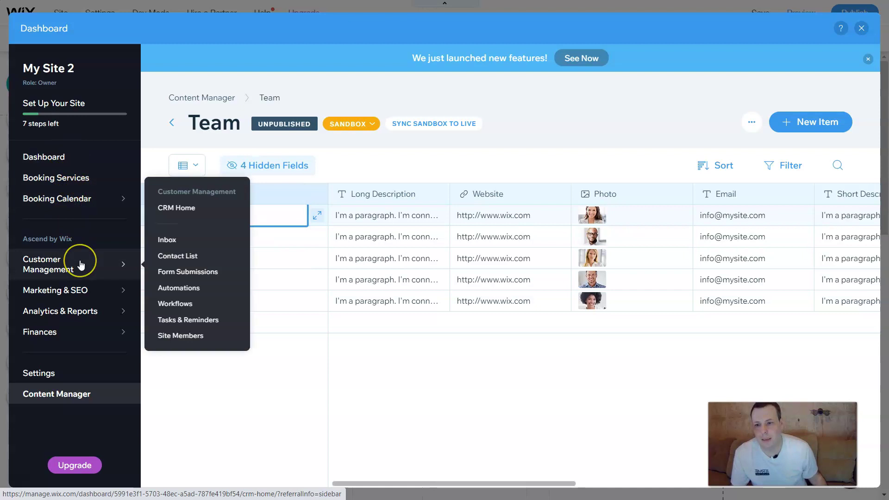
click(76, 282)
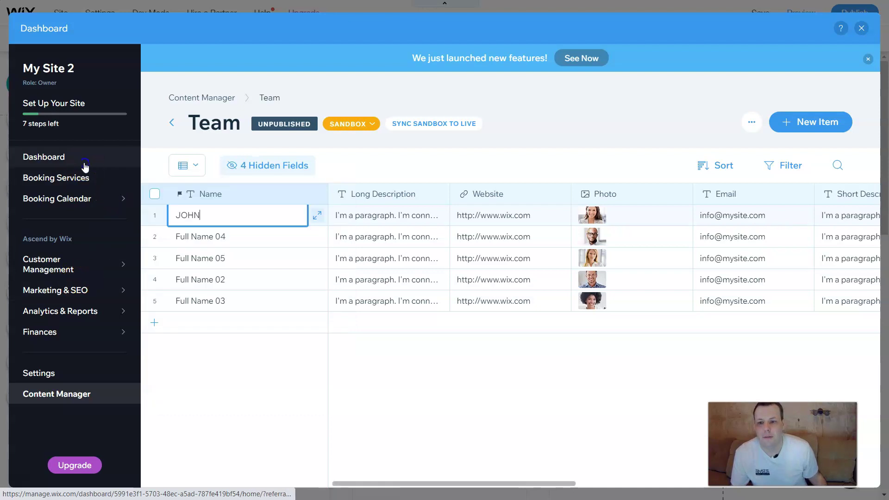
click(85, 166)
click(116, 161)
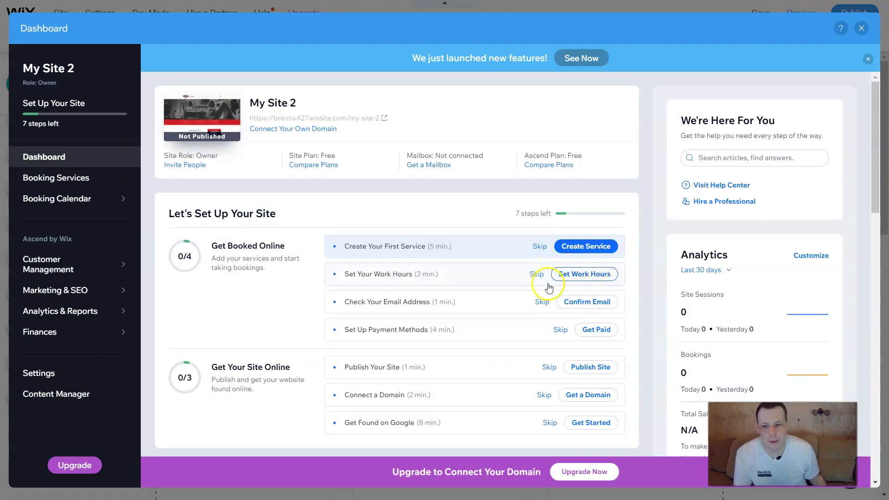
scroll(549, 285, down, 3)
scroll(559, 294, down, 3)
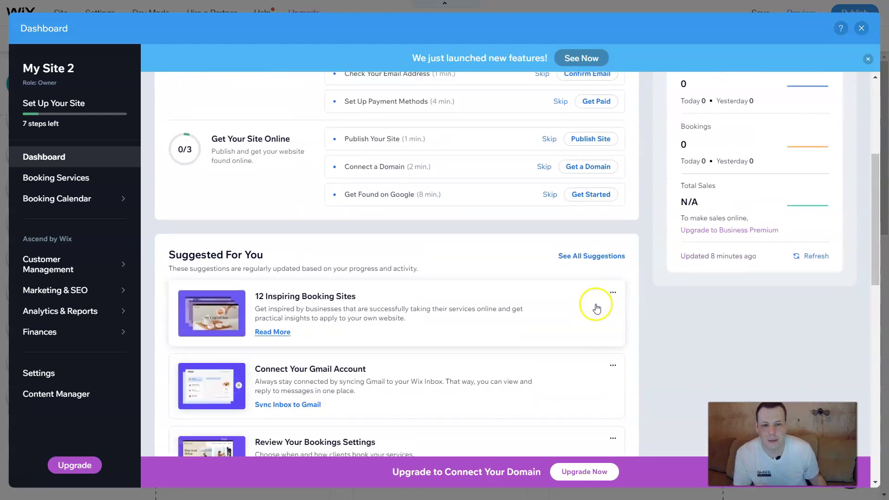
scroll(596, 305, up, 6)
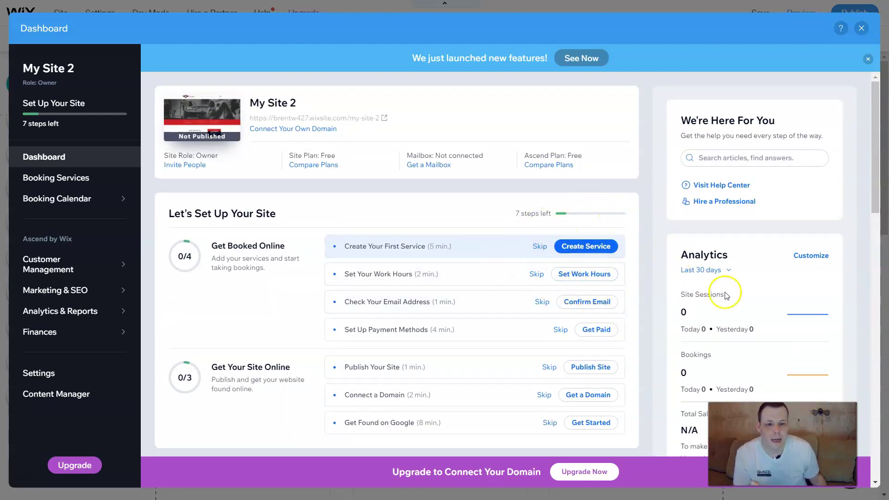
Open the booking services list from the dashboard and review the mechanic services offered.
scroll(765, 306, down, 3)
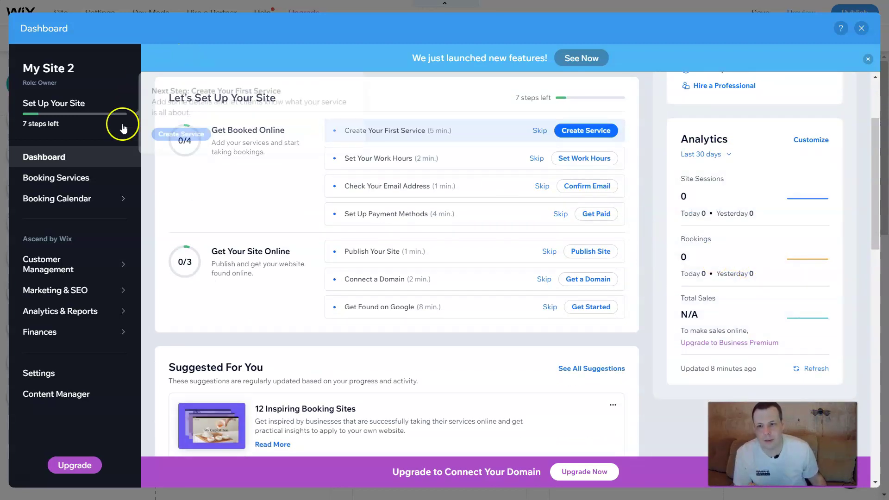
click(96, 178)
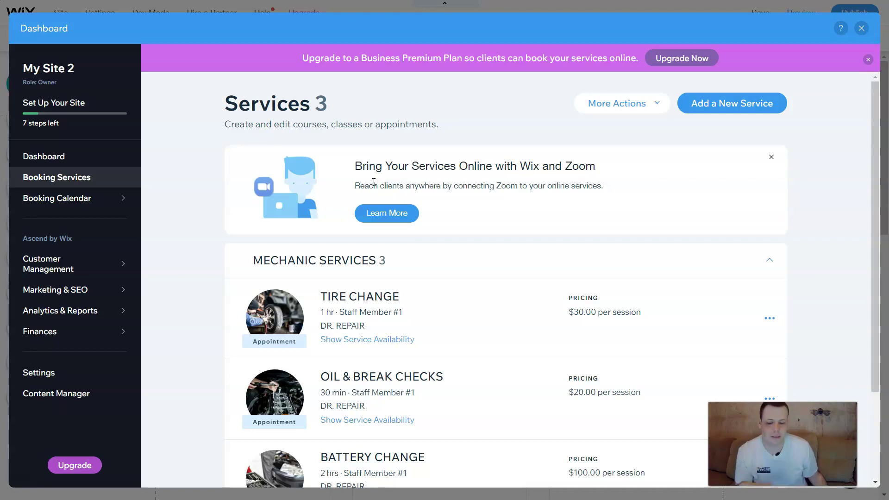
scroll(373, 182, down, 3)
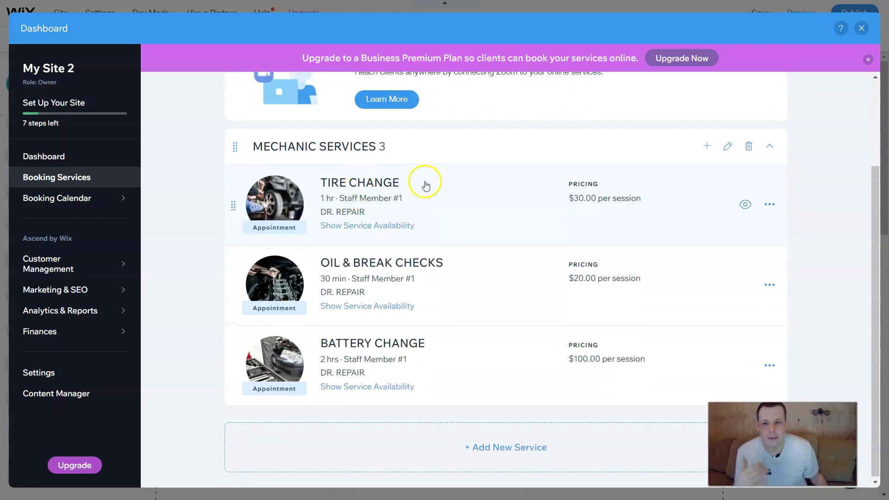
scroll(419, 185, up, 3)
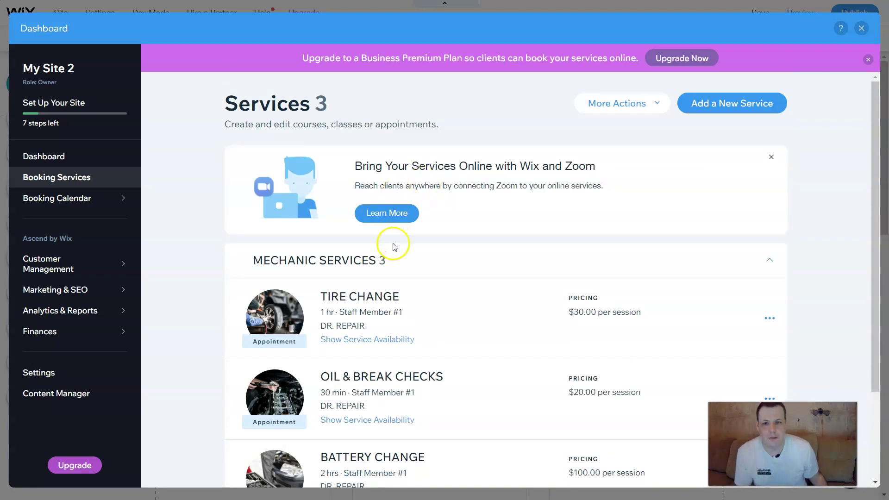
scroll(393, 243, down, 1)
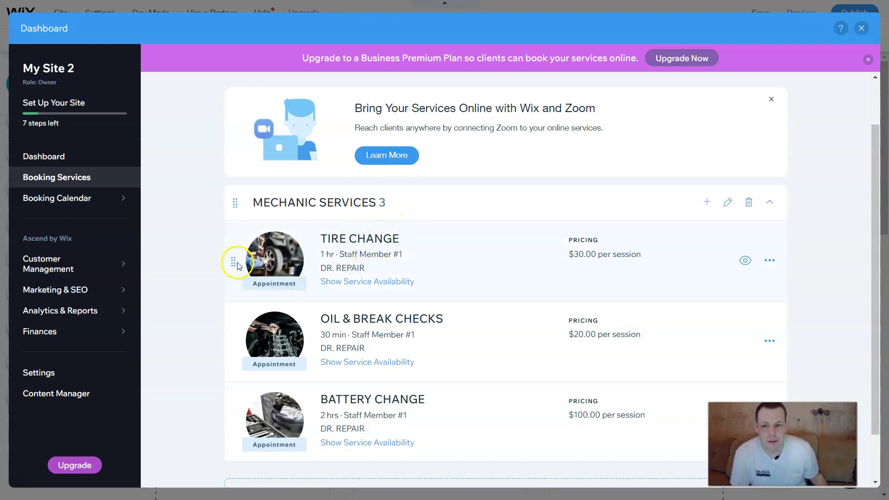
Open the TIRE CHANGE service for editing and clear its service title.
drag(234, 262, 259, 257)
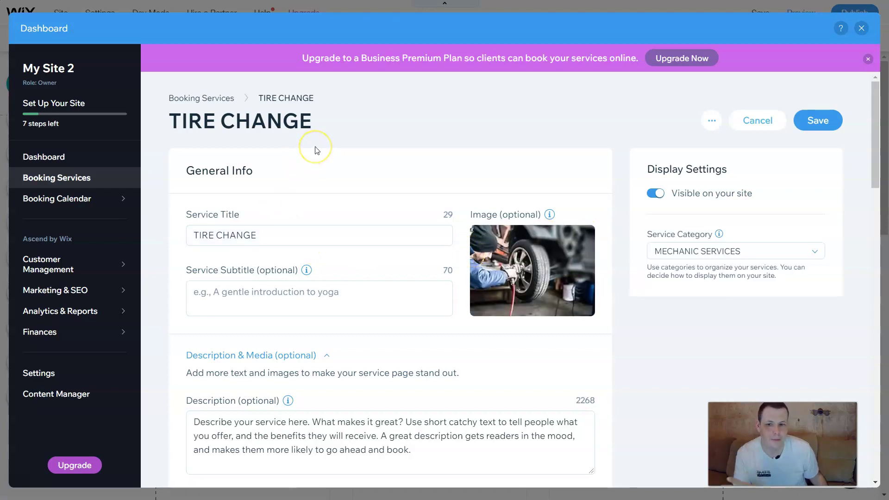
triple_click(266, 234)
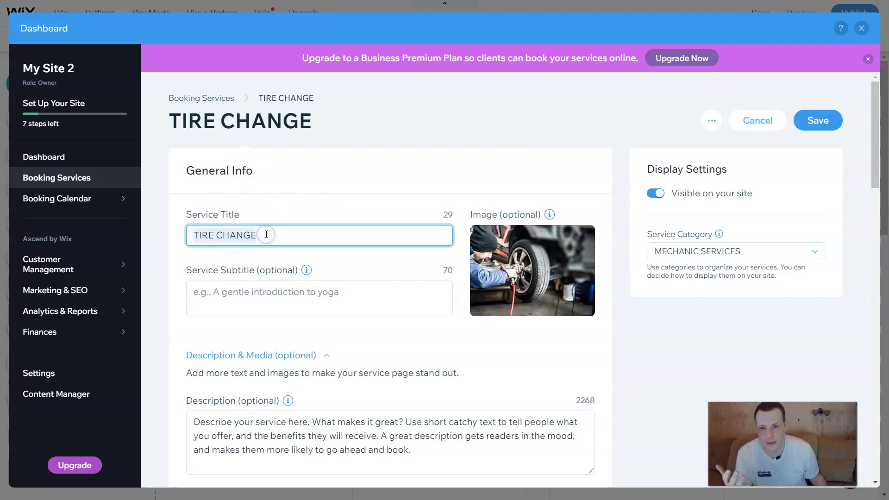
scroll(267, 234, down, 1)
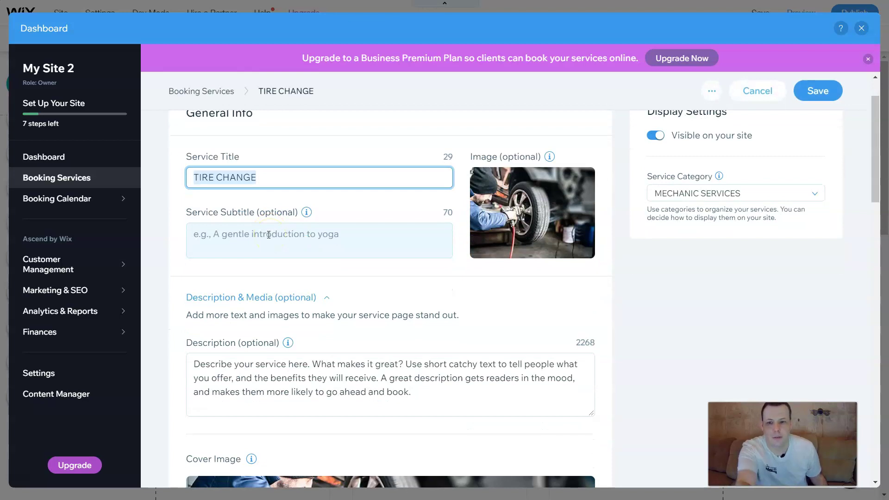
key(BackSpace)
mouse_move(313, 205)
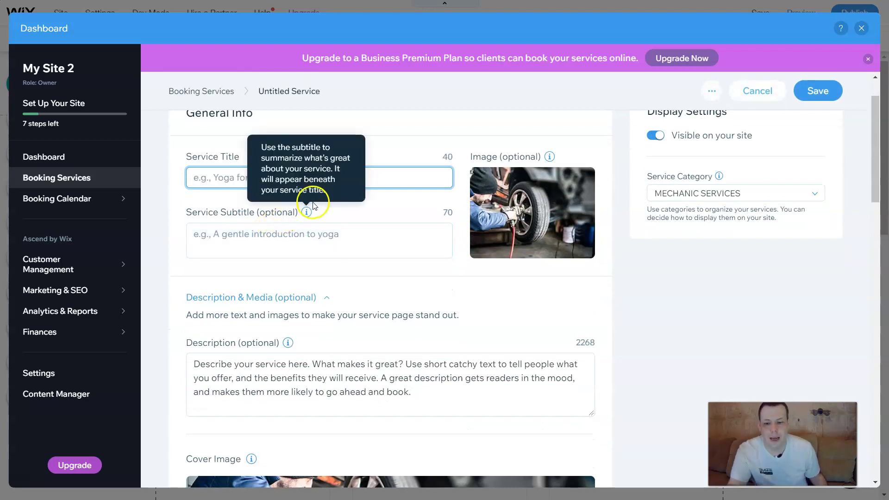
text(ZXC)
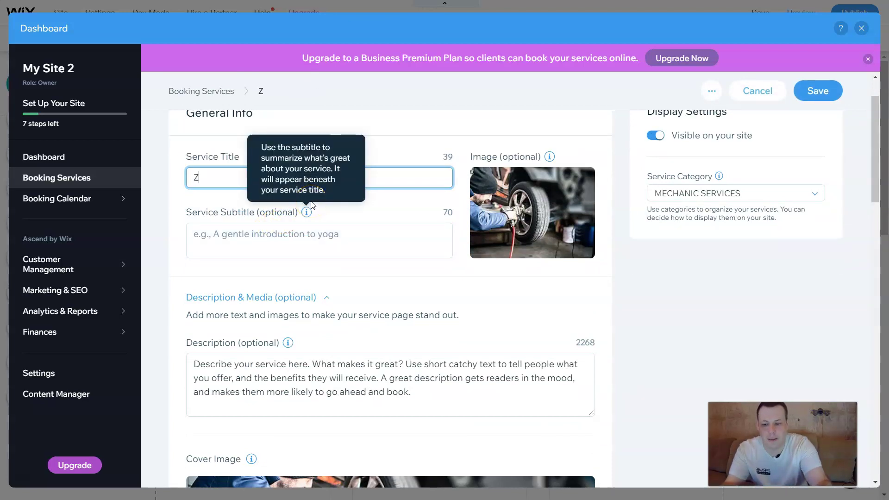
key(BackSpace)
key(BackSpace)
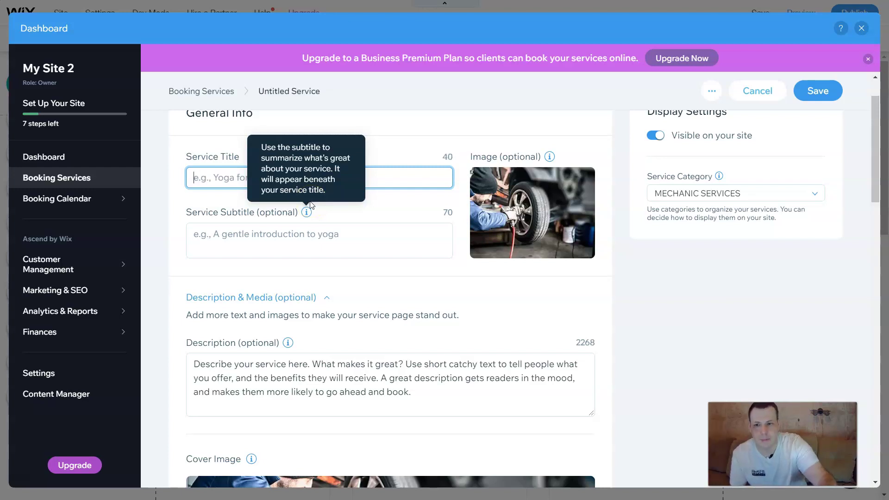
Collapse the Description & Media section and review the service's type, session duration and staff settings.
click(315, 234)
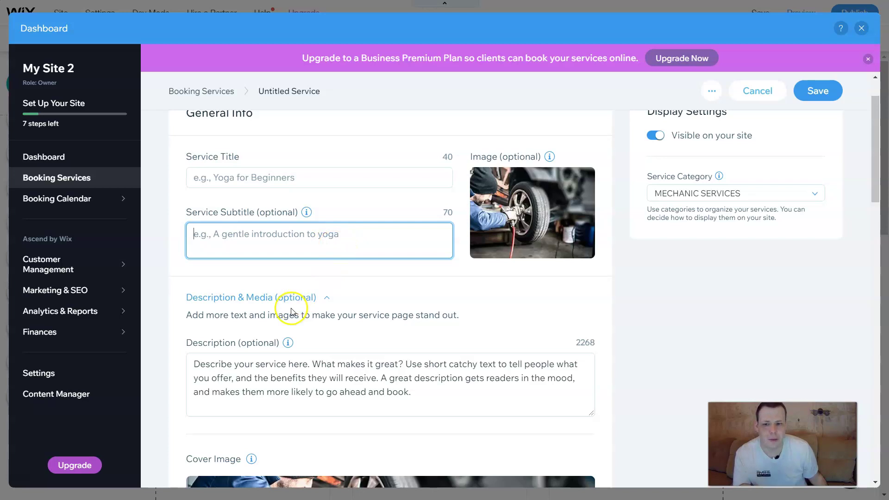
click(327, 300)
scroll(421, 294, down, 2)
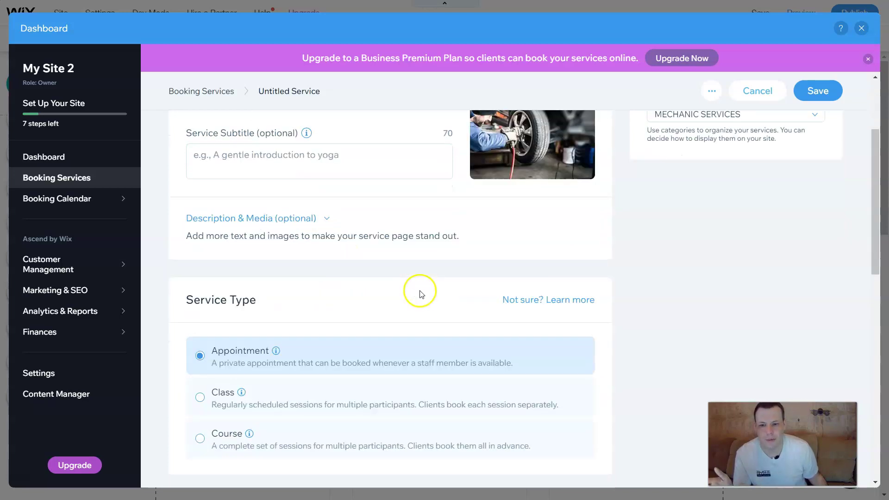
scroll(420, 294, down, 1)
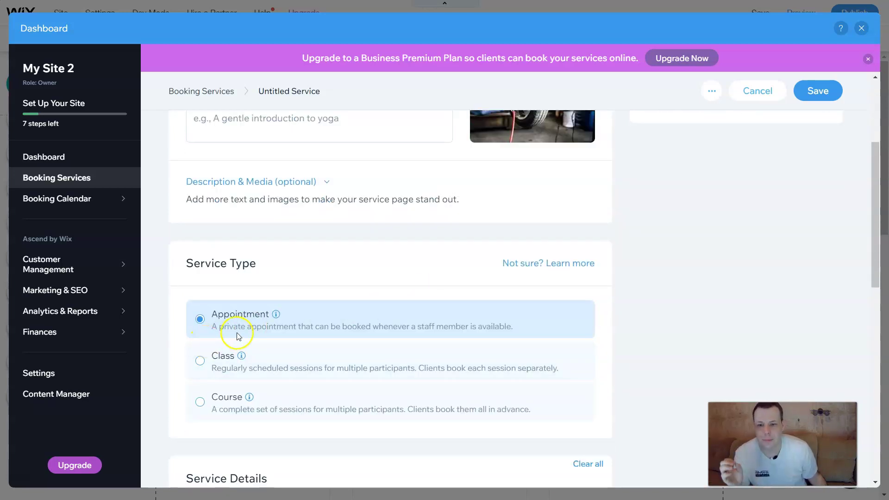
scroll(278, 343, down, 1)
scroll(494, 266, down, 2)
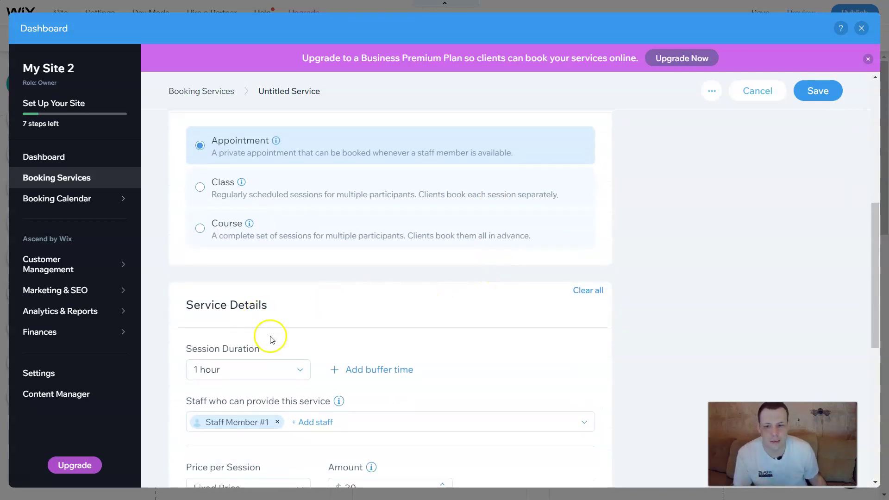
scroll(302, 329, down, 1)
scroll(318, 320, down, 1)
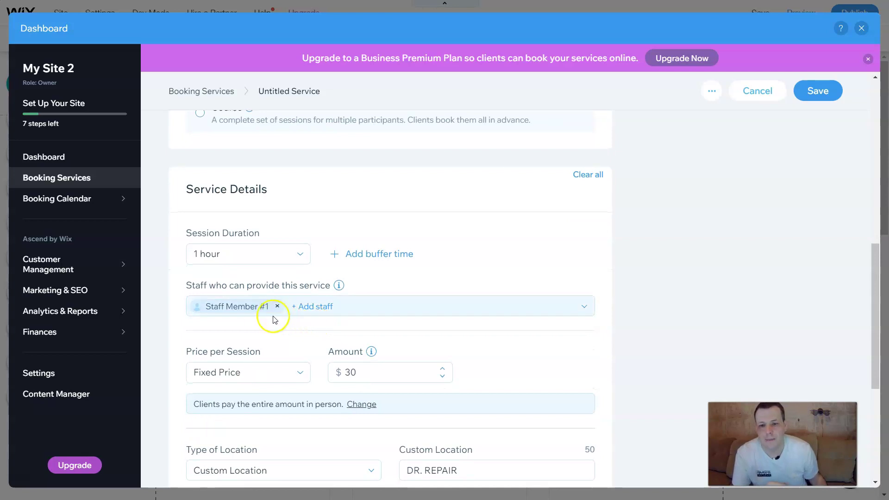
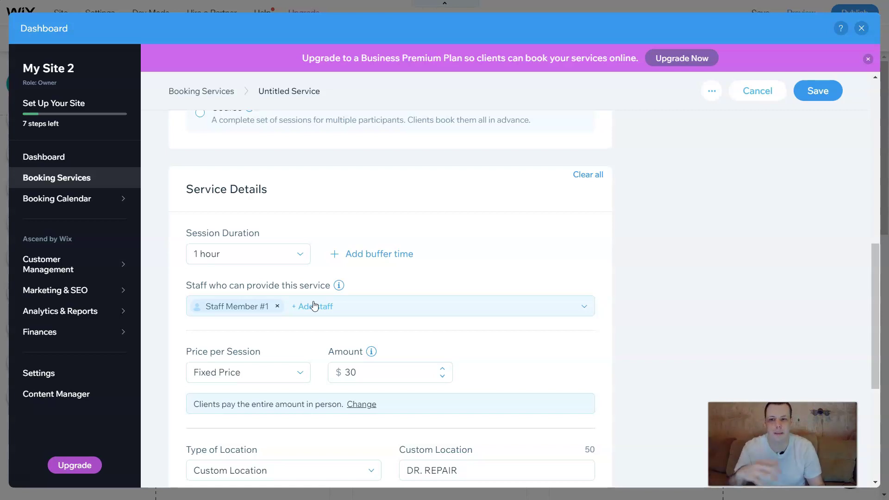
scroll(350, 286, down, 3)
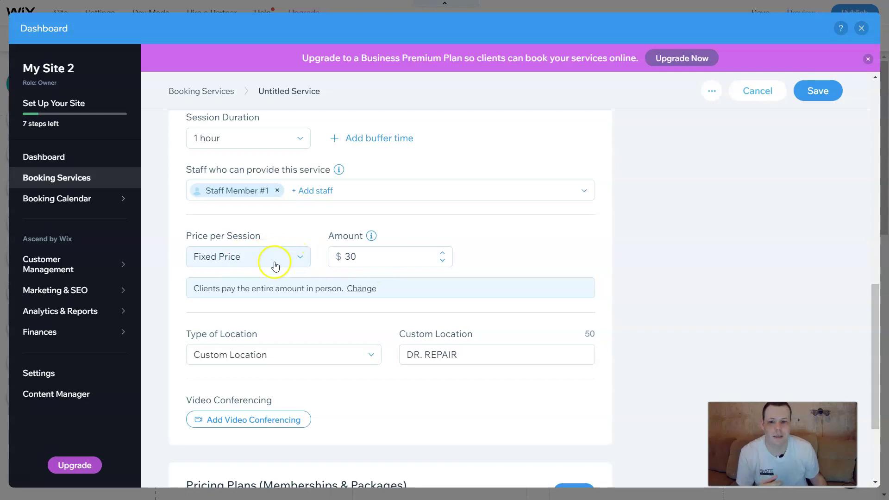
Inspect the service's price-per-session options and its client payment preferences.
click(298, 255)
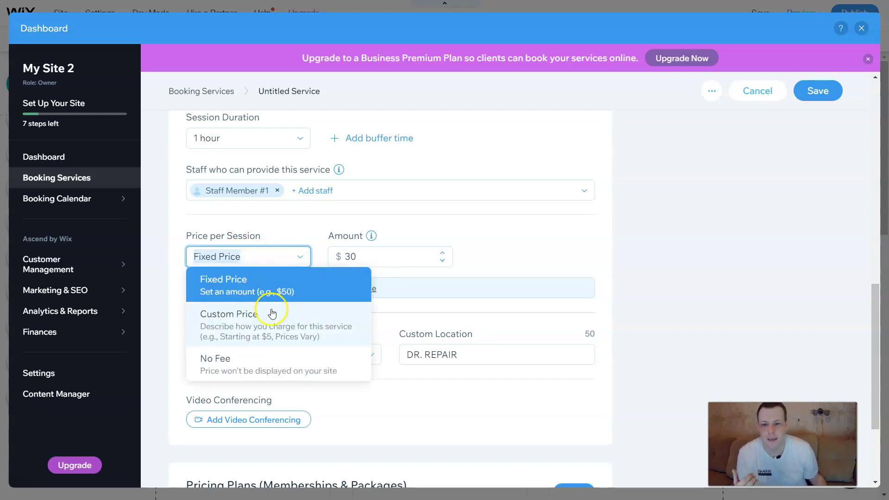
click(386, 254)
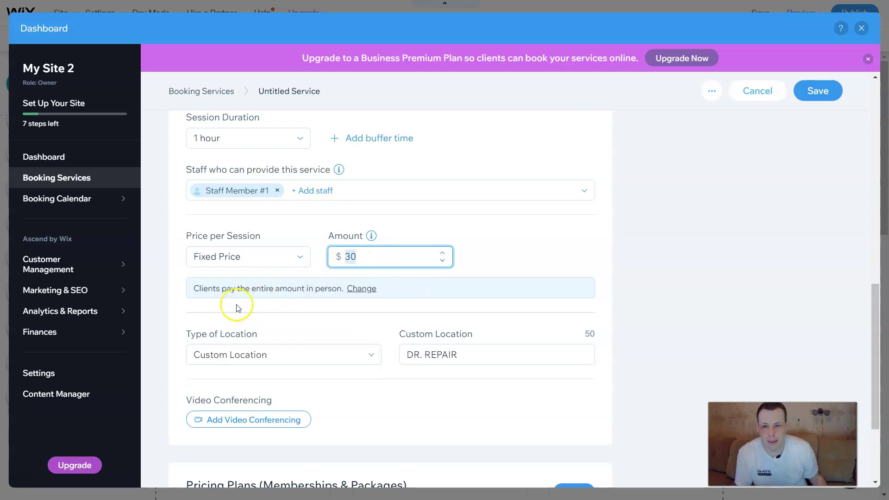
click(369, 289)
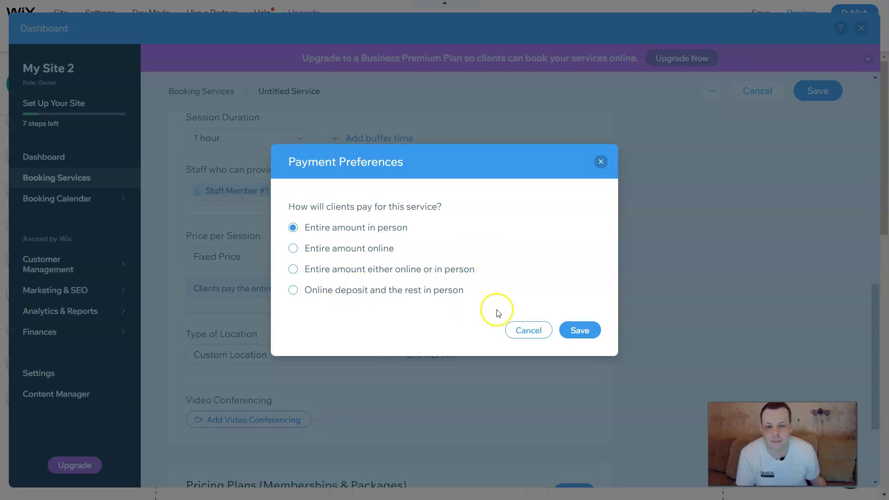
click(526, 331)
Review the location and video conferencing settings and try to add a pricing plan to the service.
scroll(368, 283, down, 3)
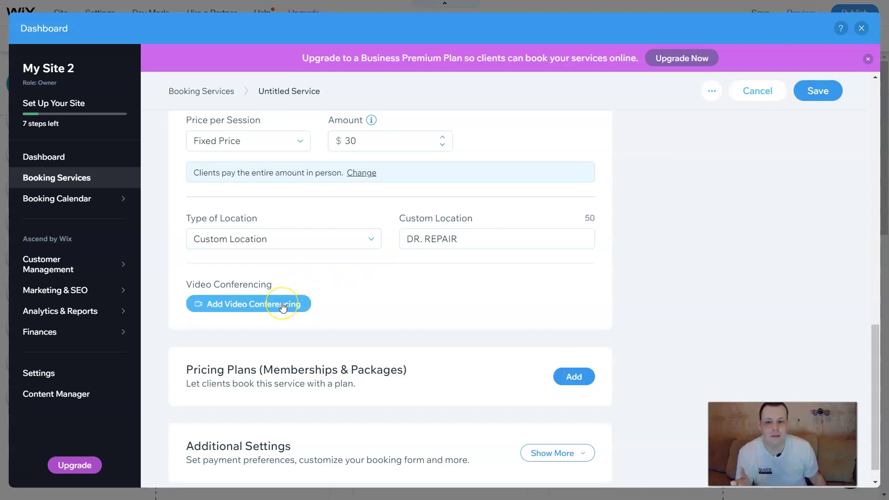
scroll(285, 308, down, 1)
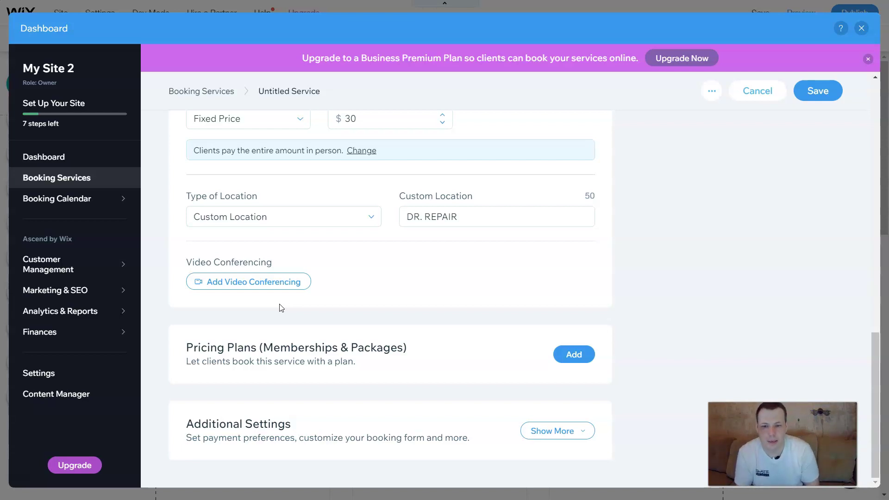
click(573, 355)
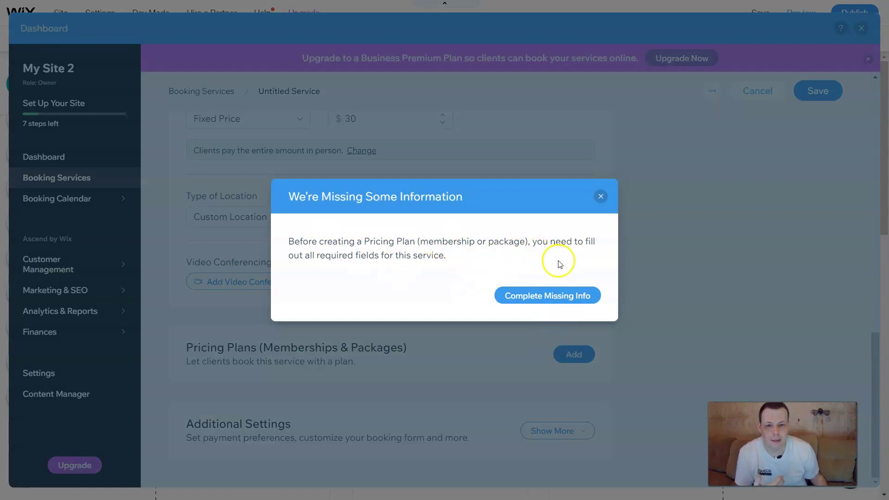
click(601, 197)
scroll(501, 224, up, 2)
scroll(501, 224, down, 2)
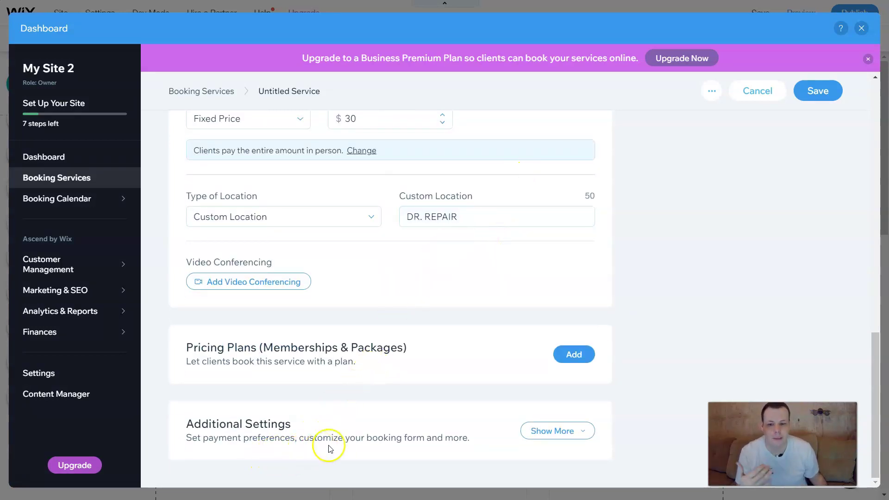
Try to save the service with an empty service title.
scroll(446, 373, up, 6)
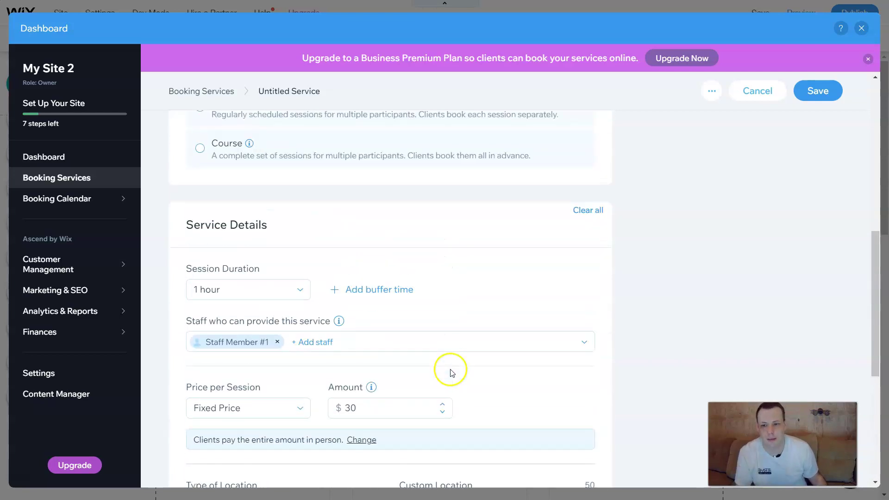
scroll(452, 374, up, 8)
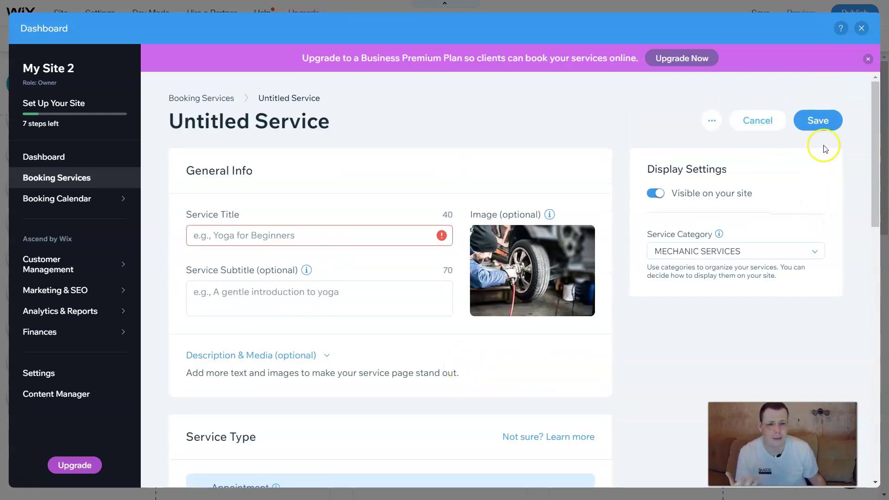
click(826, 123)
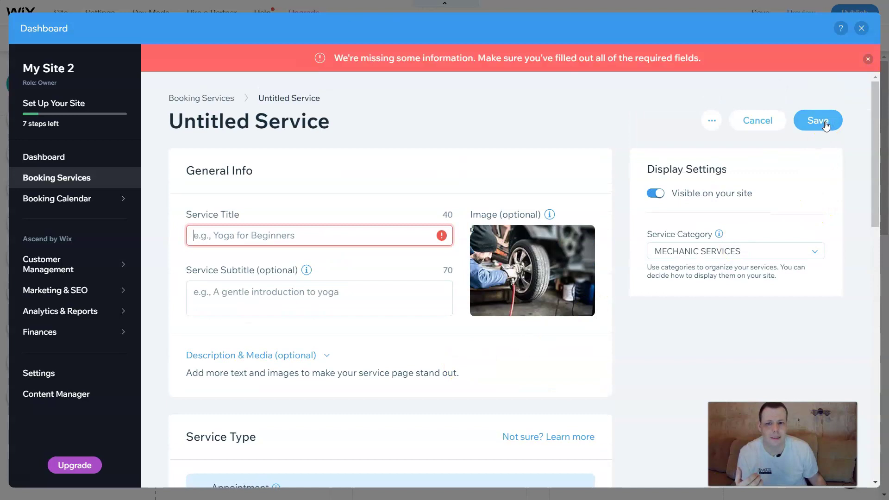
Set the service title to XCY and save the service.
click(290, 231)
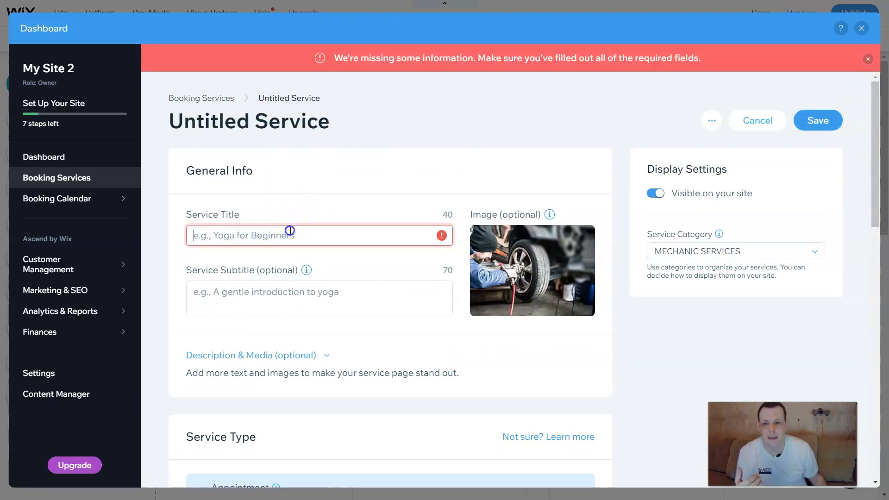
text(r)
key(BackSpace)
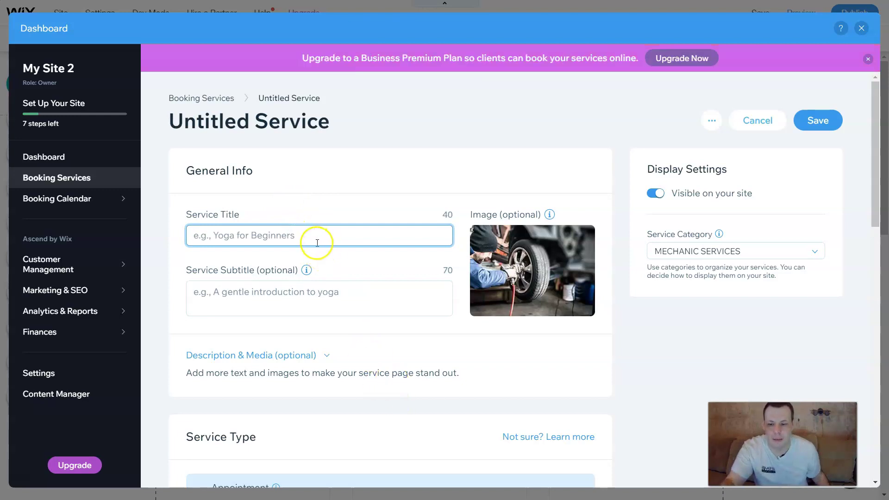
text(XCY)
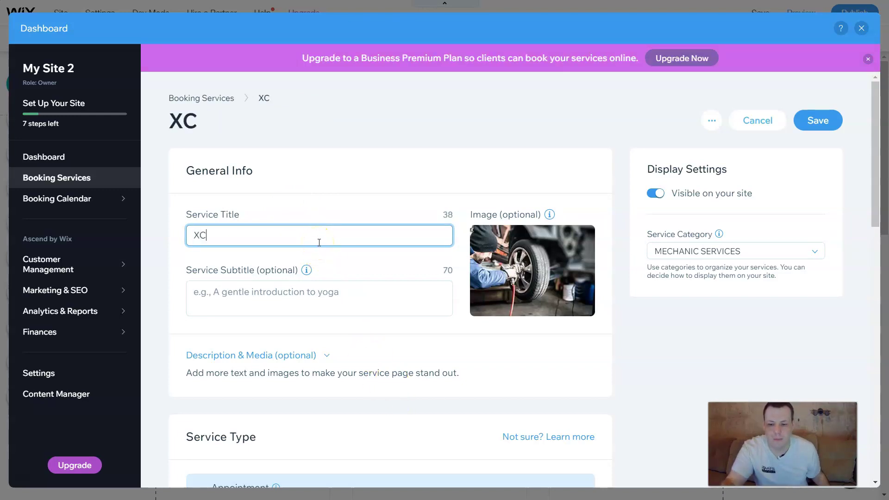
click(814, 120)
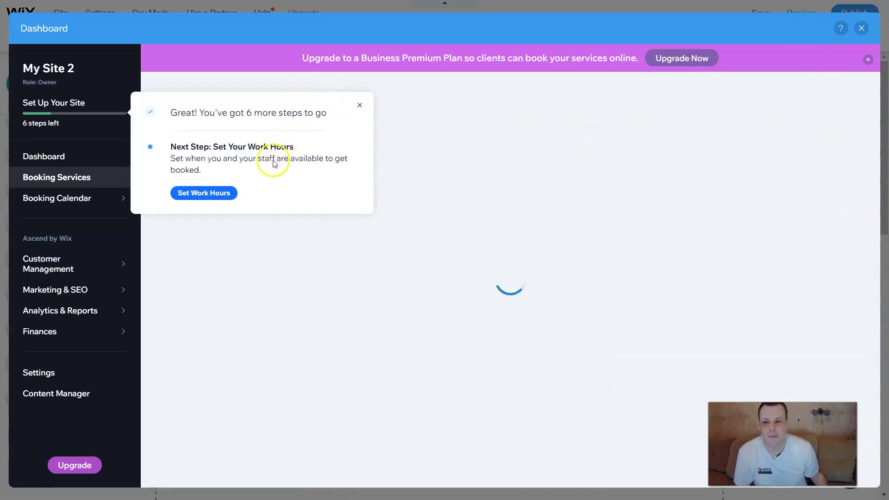
Dismiss the setup and upgrade pop-ups and check the mechanic services list.
click(360, 106)
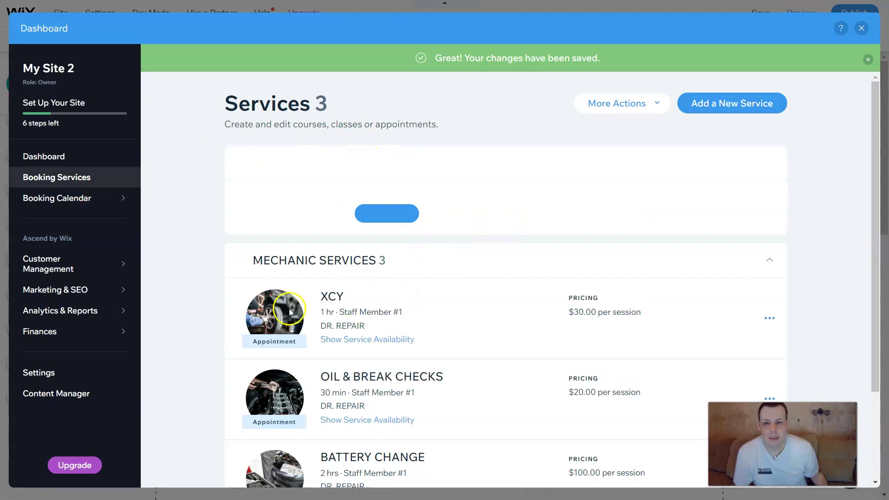
click(601, 102)
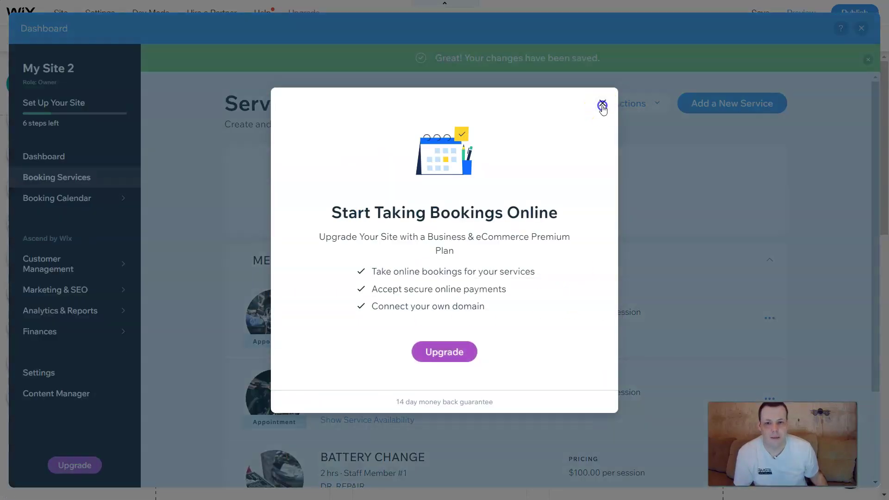
scroll(569, 222, down, 3)
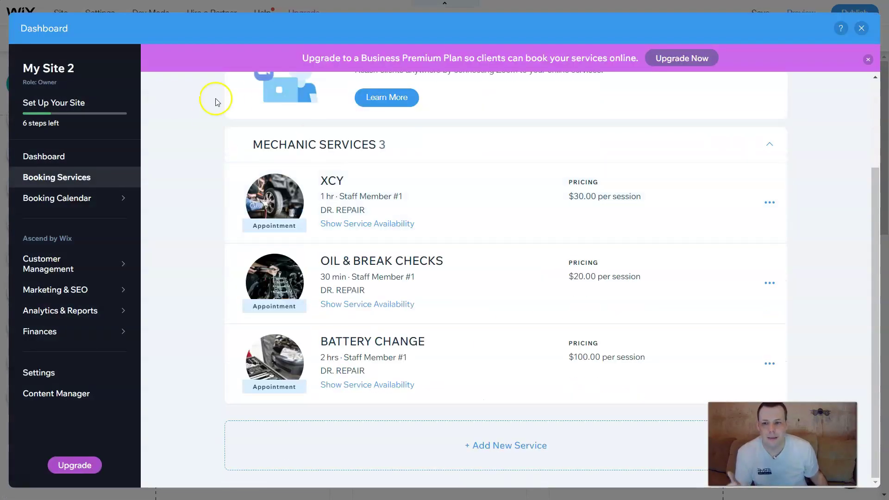
Review the booking calendar in daily view and check the staff page.
click(75, 199)
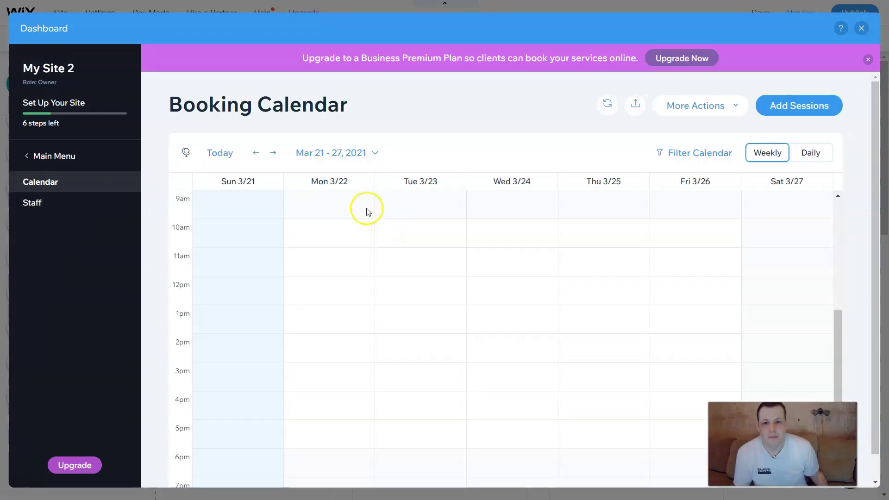
click(234, 204)
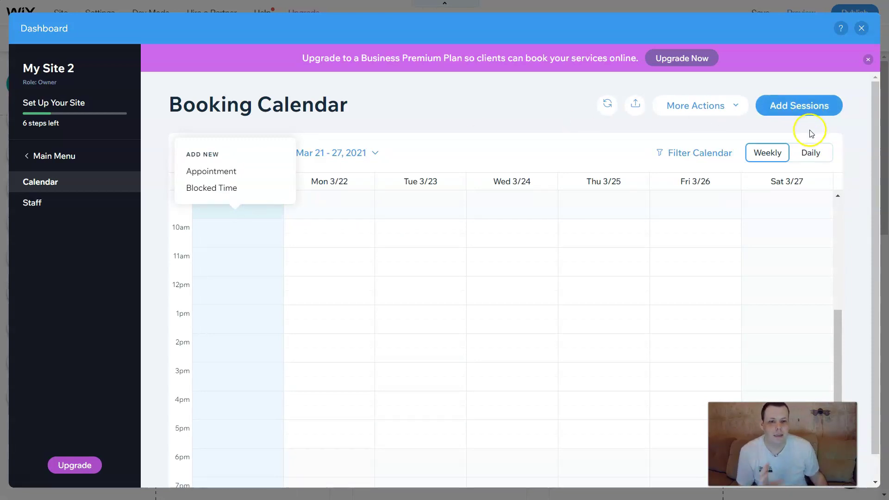
click(809, 157)
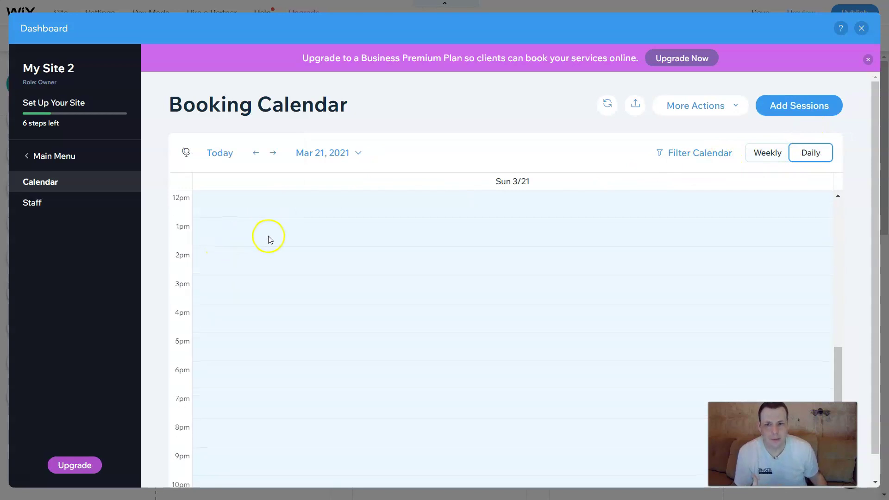
click(96, 204)
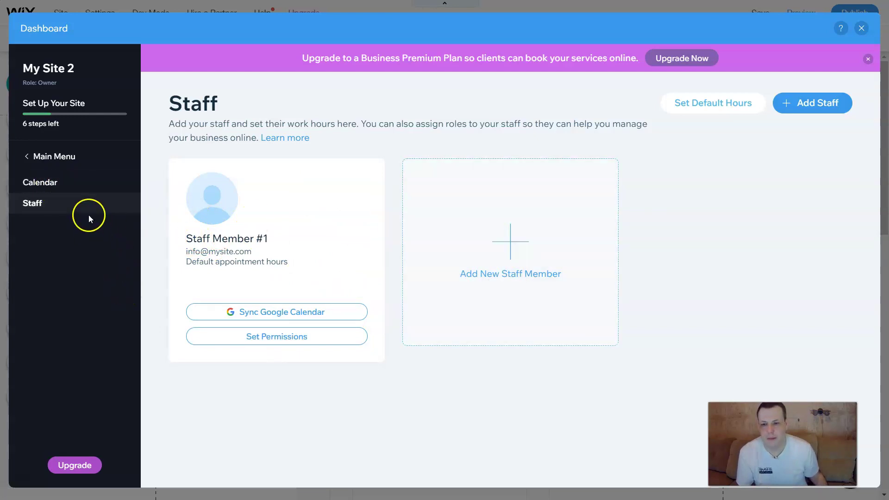
click(58, 161)
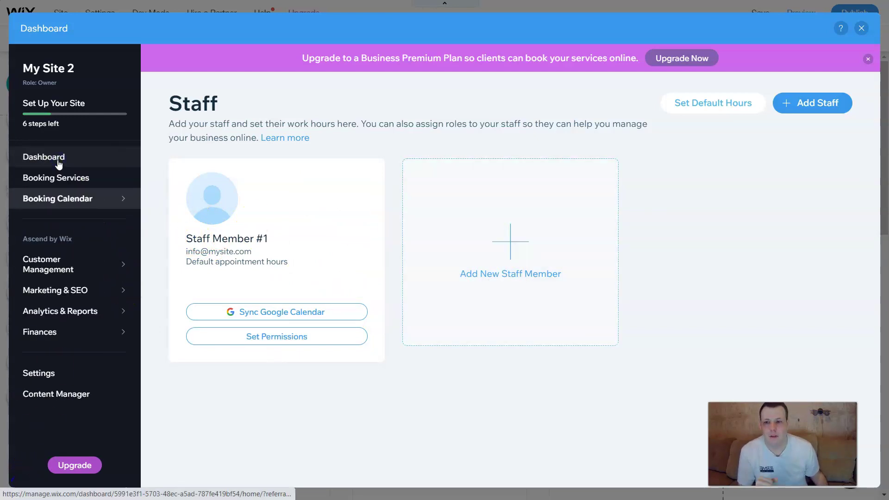
Review the customer contact list and its additional import, export and management actions.
mouse_move(76, 271)
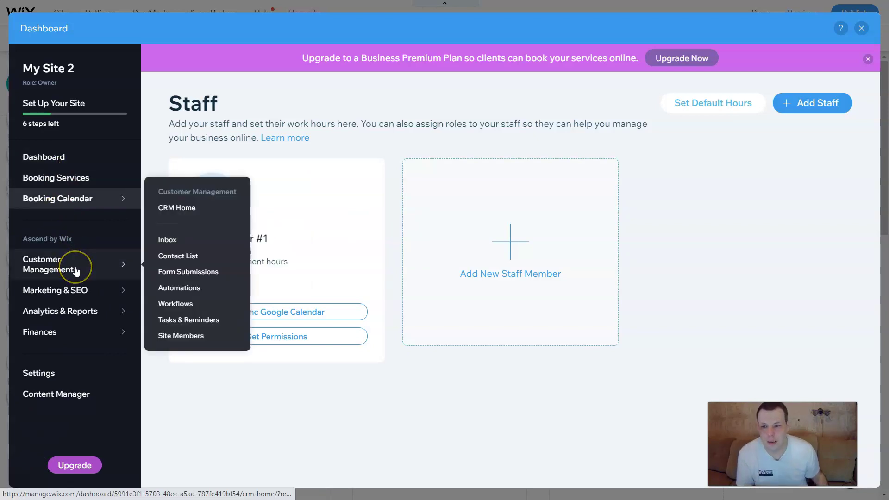
click(195, 213)
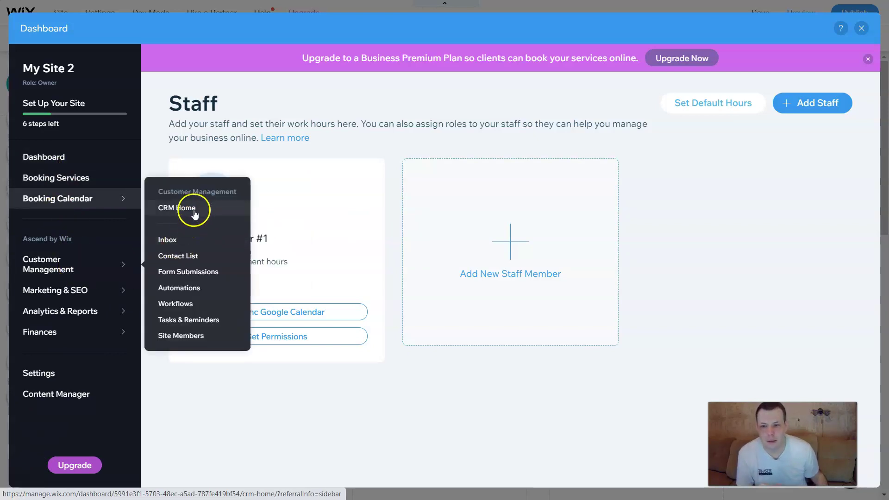
click(190, 261)
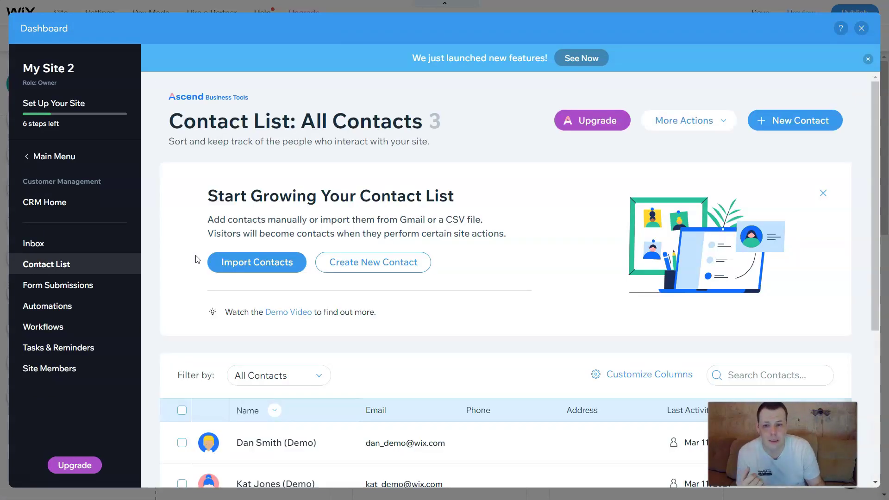
scroll(278, 247, down, 3)
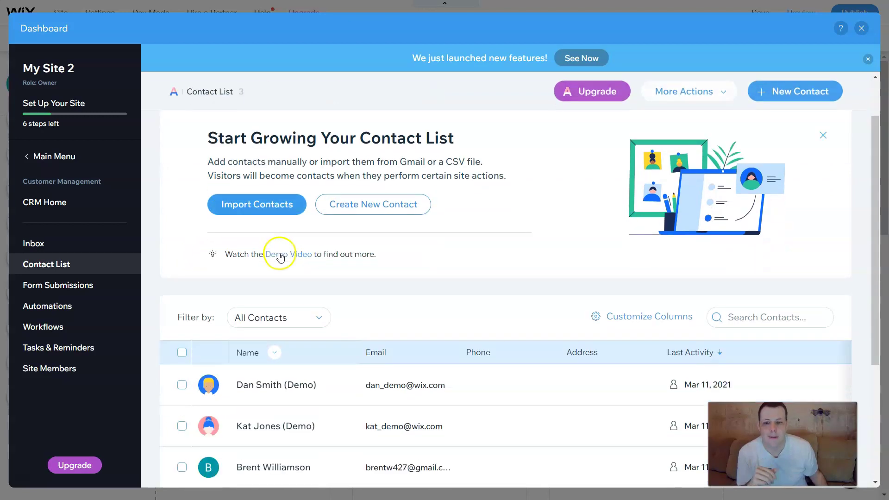
scroll(526, 259, up, 3)
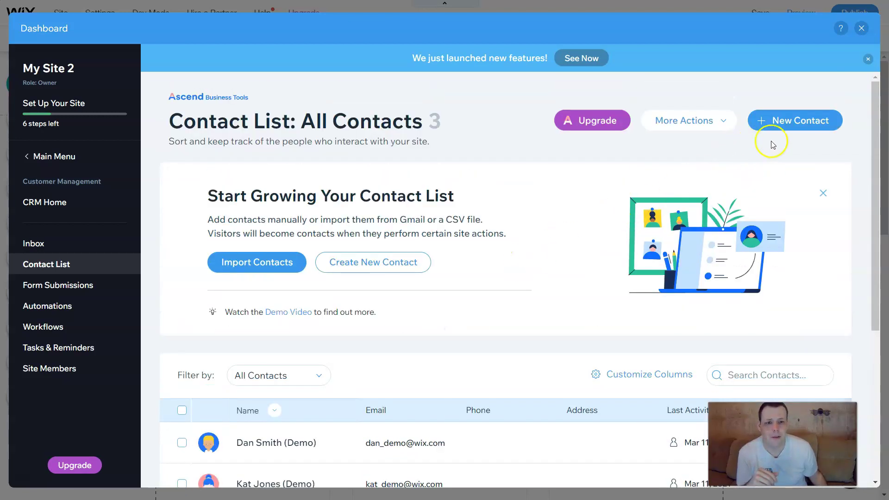
click(730, 121)
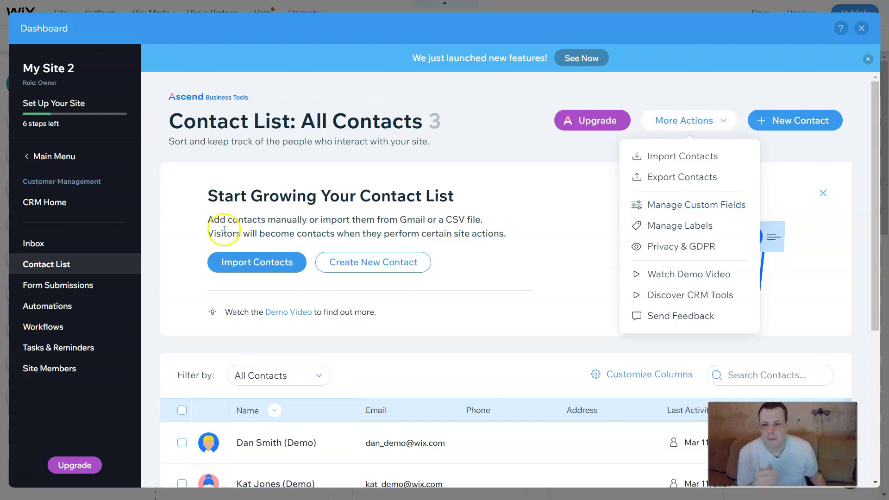
Start a new form from Form Submissions and add Wix Forms & Payments to the site.
click(71, 285)
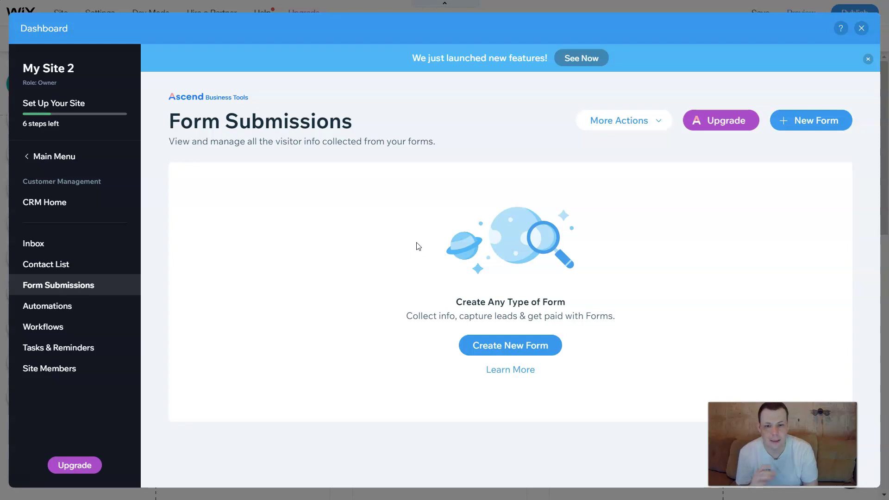
click(533, 351)
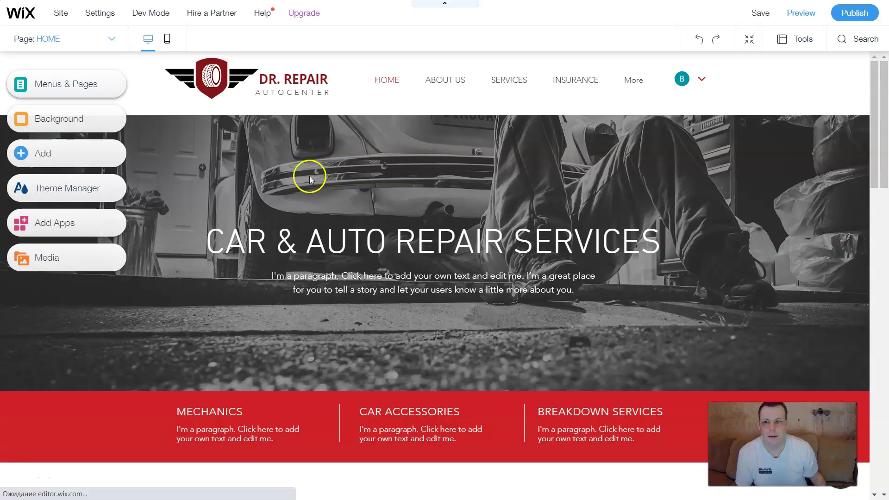
scroll(423, 199, down, 3)
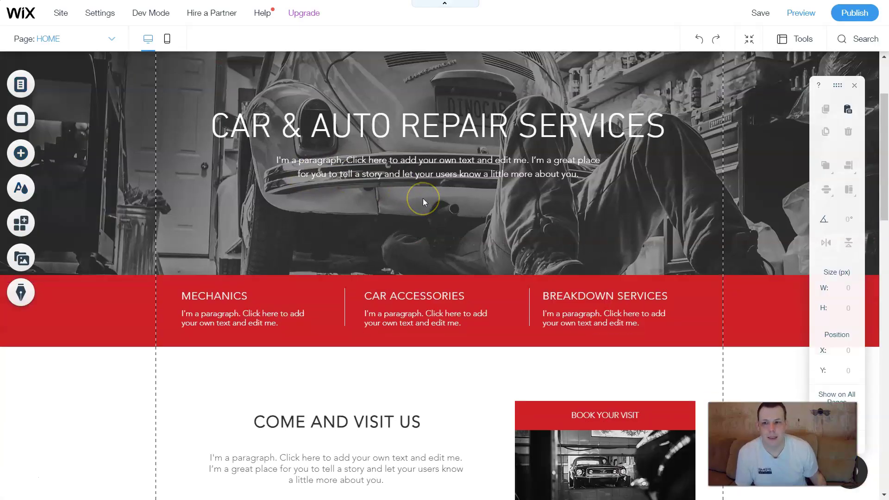
scroll(424, 198, up, 3)
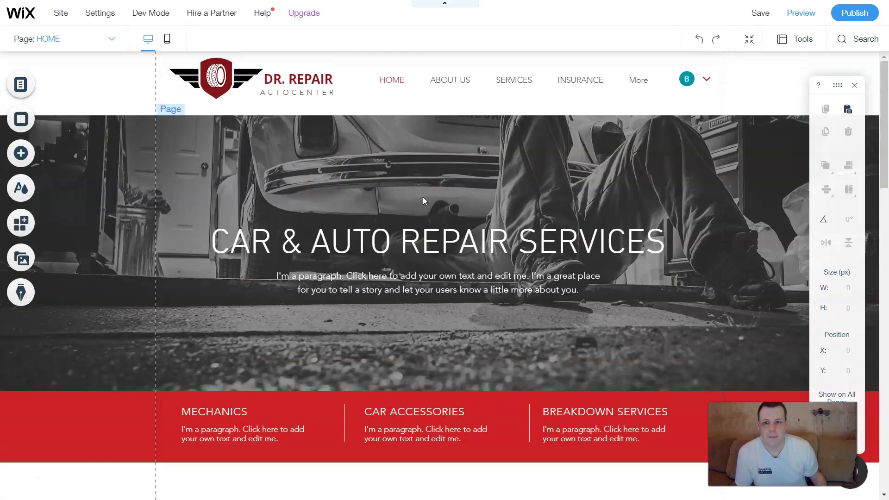
click(21, 222)
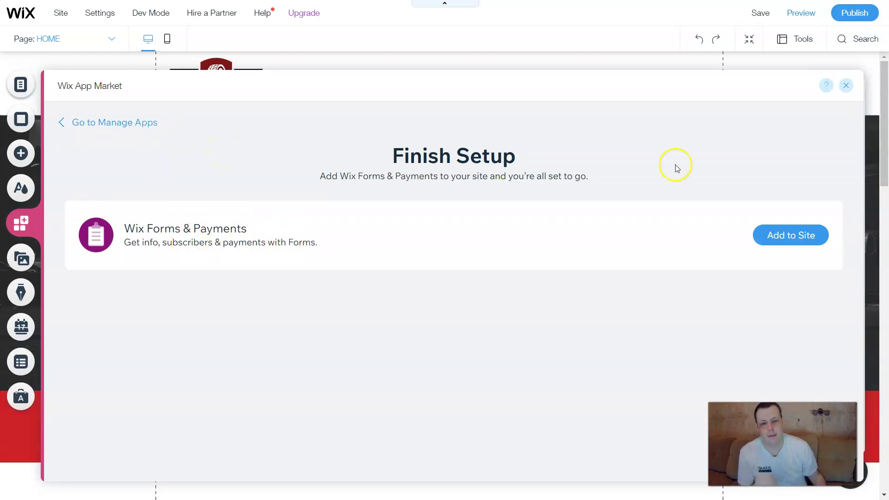
click(781, 235)
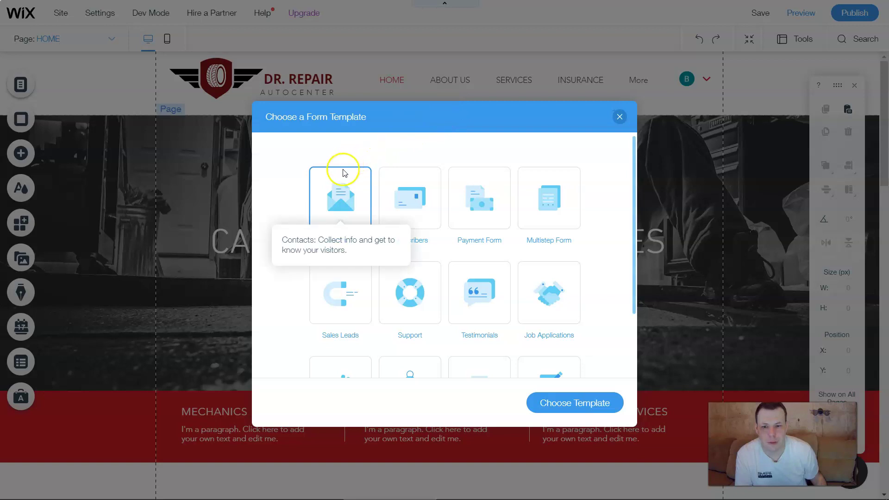
Compare the form templates and add the Subscribers form to the home page.
click(417, 223)
click(473, 214)
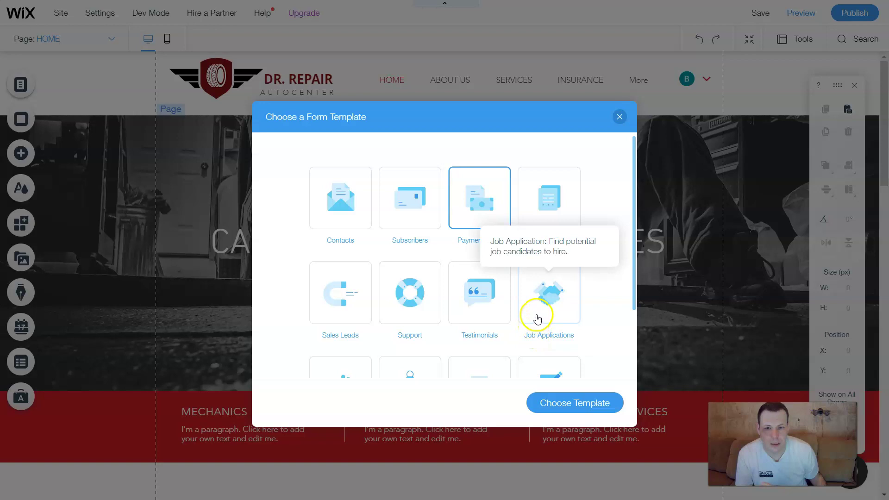
click(405, 198)
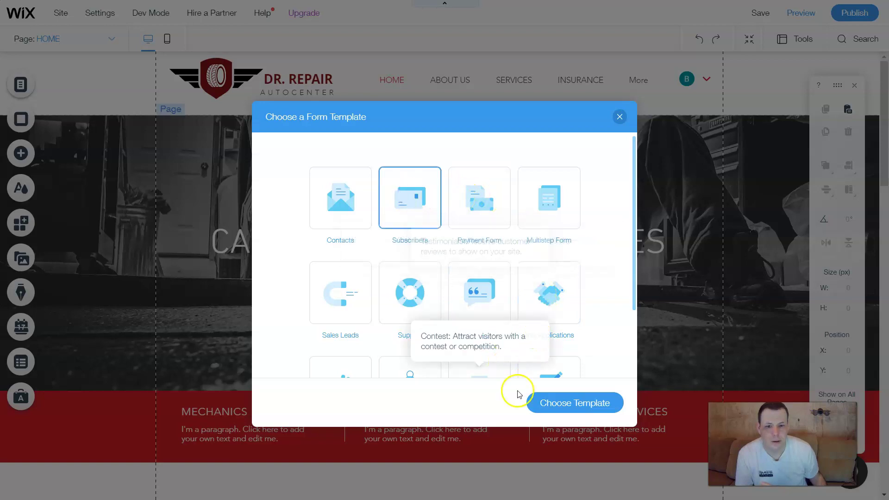
click(562, 410)
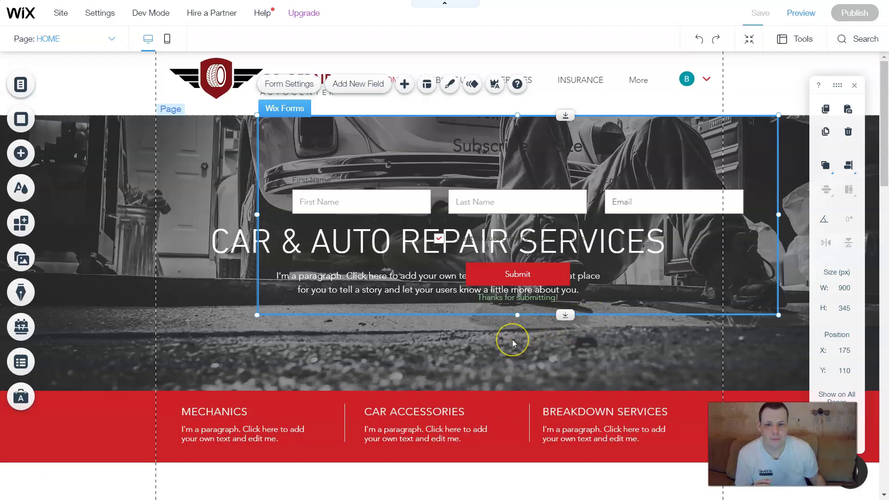
Move the subscribe form within the hero section to about X 40, Y 170.
scroll(630, 345, down, 3)
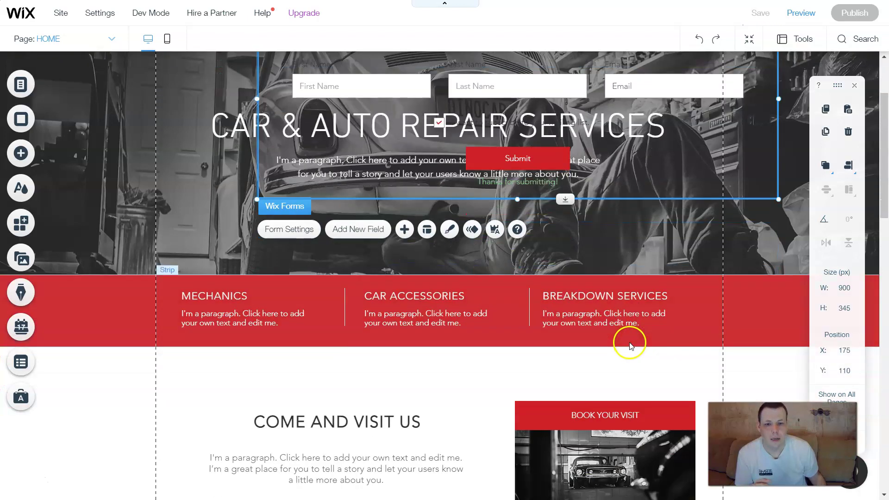
scroll(630, 344, up, 1)
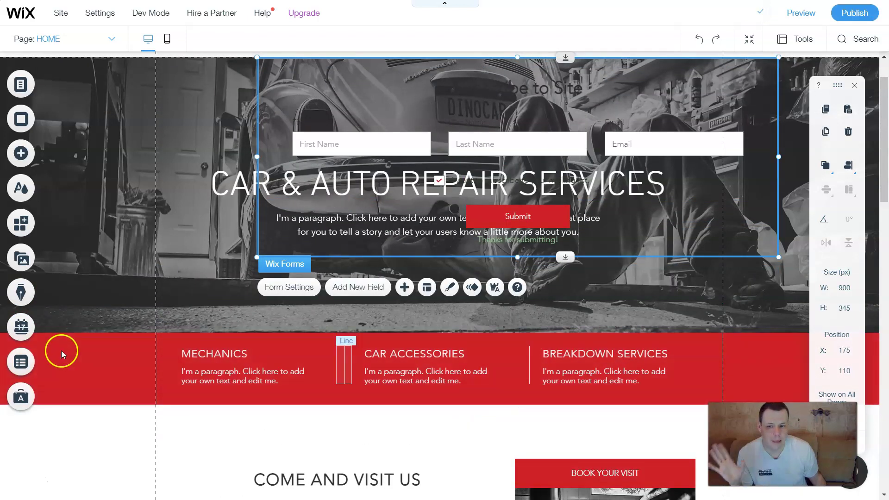
scroll(195, 218, up, 1)
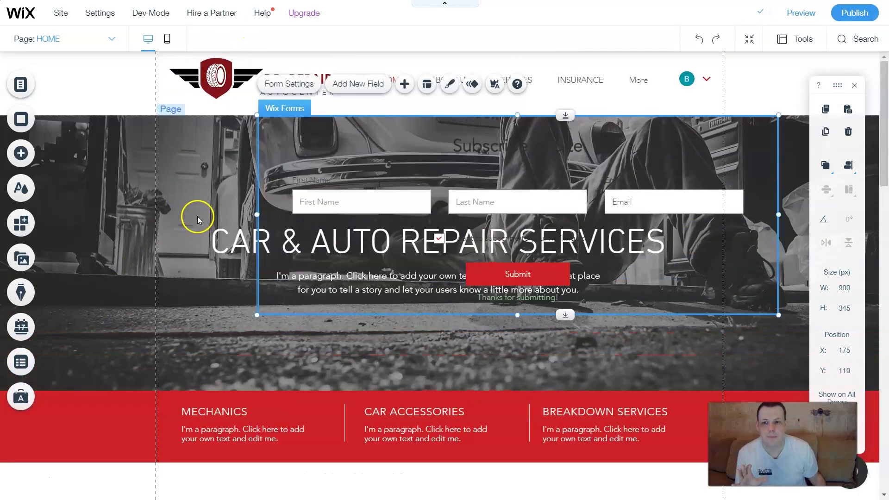
click(192, 138)
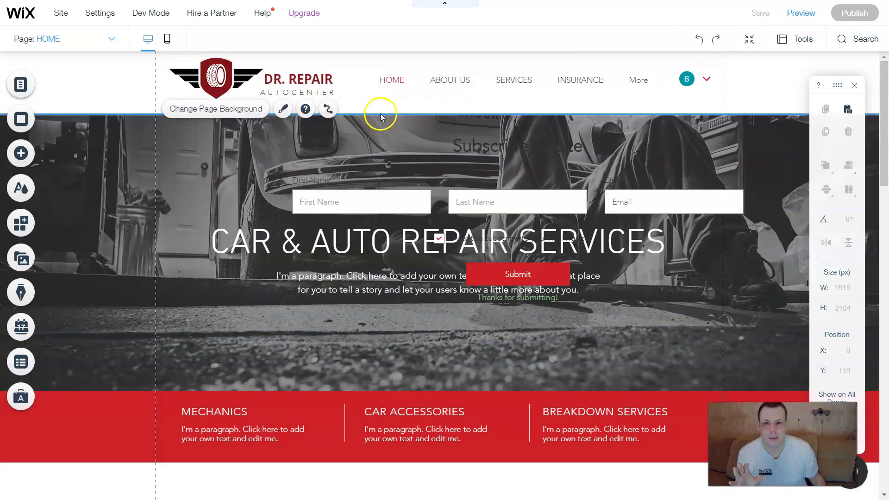
click(344, 133)
drag(343, 133, 301, 154)
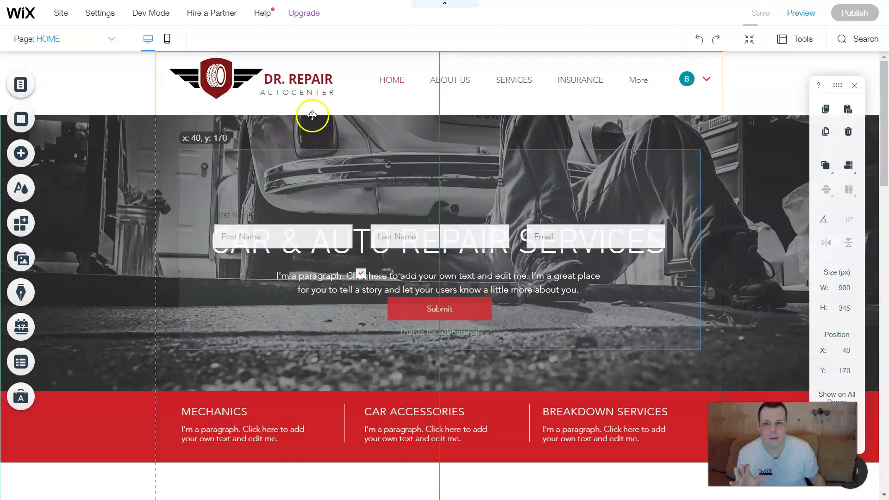
Reduce the header strip's height to about 88 px.
click(163, 114)
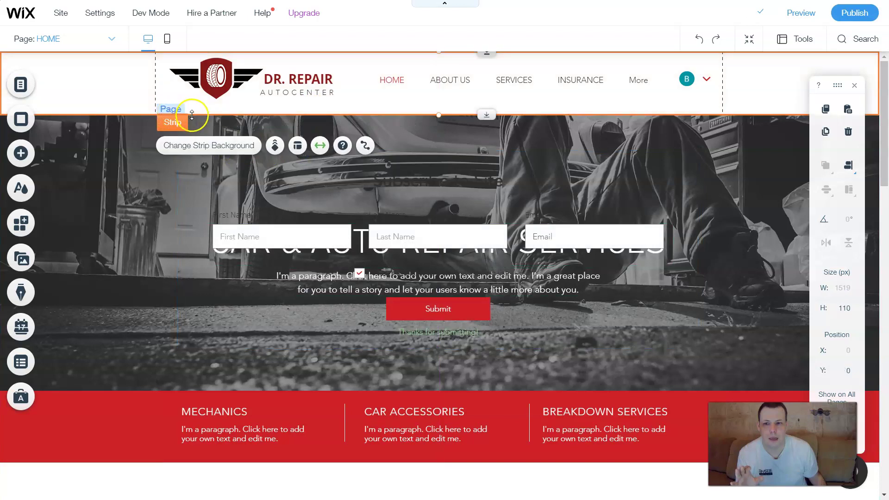
drag(194, 113, 194, 113)
drag(208, 66, 211, 57)
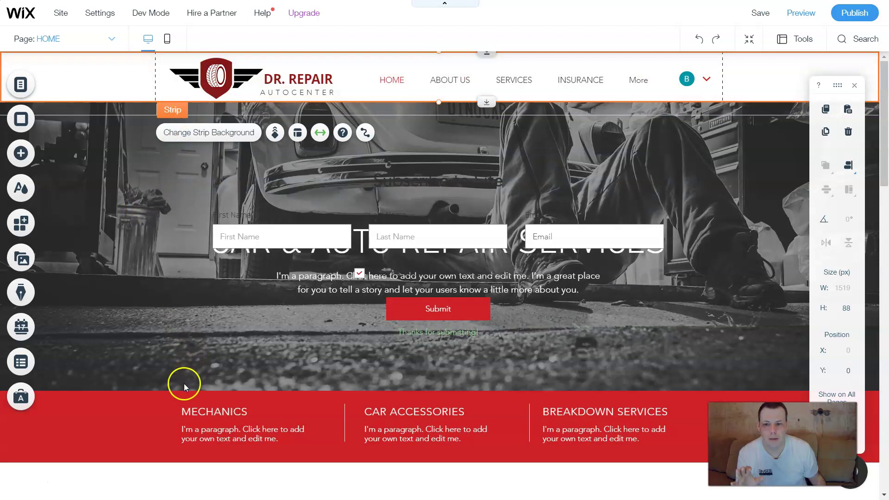
Shrink the red services strip from its upper edge to about 101 px high.
click(185, 390)
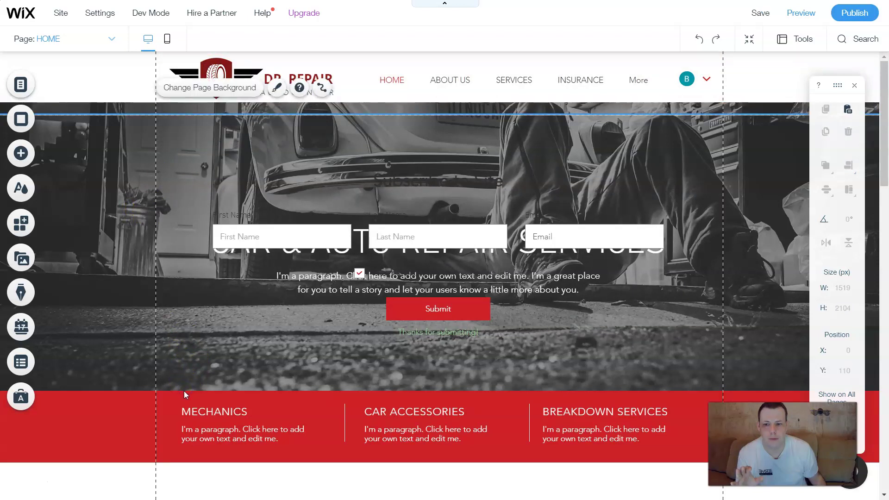
click(184, 392)
right_click(184, 392)
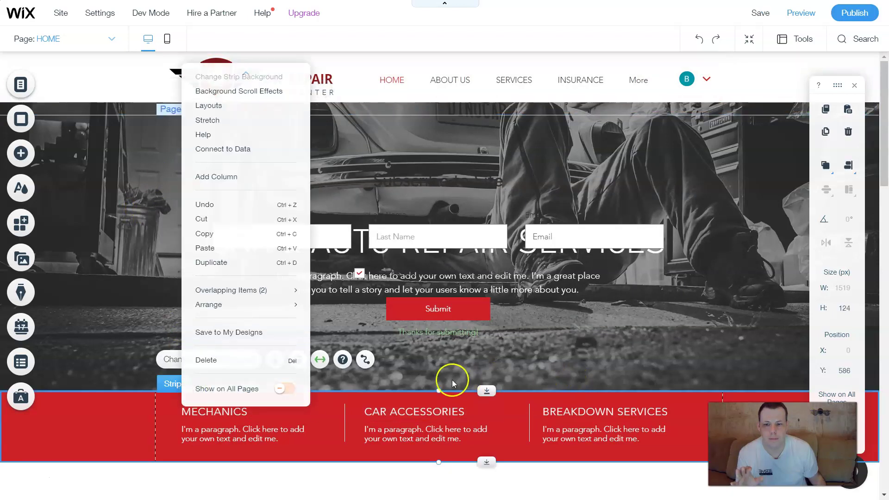
click(465, 380)
click(442, 378)
click(387, 391)
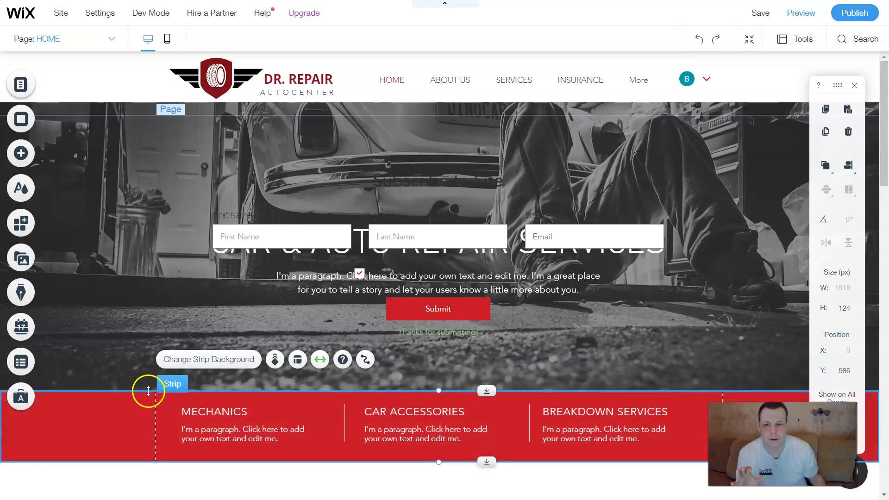
drag(149, 392, 149, 453)
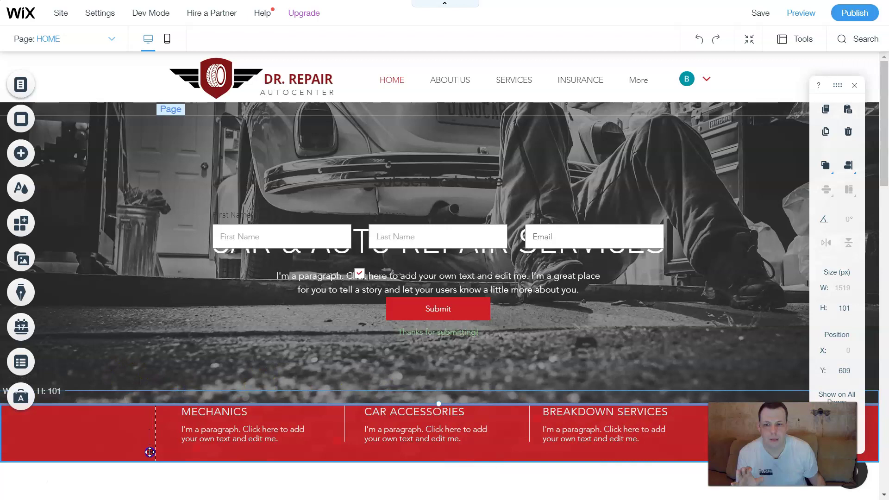
Move the subscribe form below the hero heading, to about X 27, Y 332.
drag(393, 211, 385, 277)
click(739, 287)
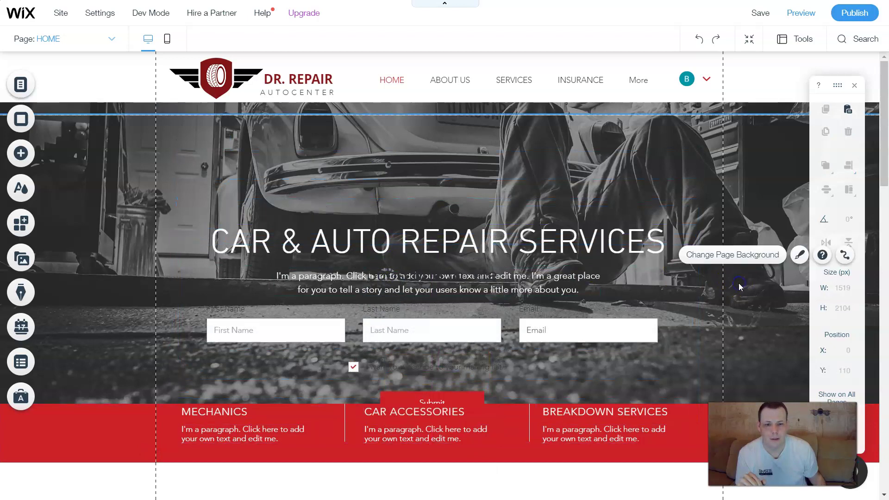
scroll(646, 309, down, 1)
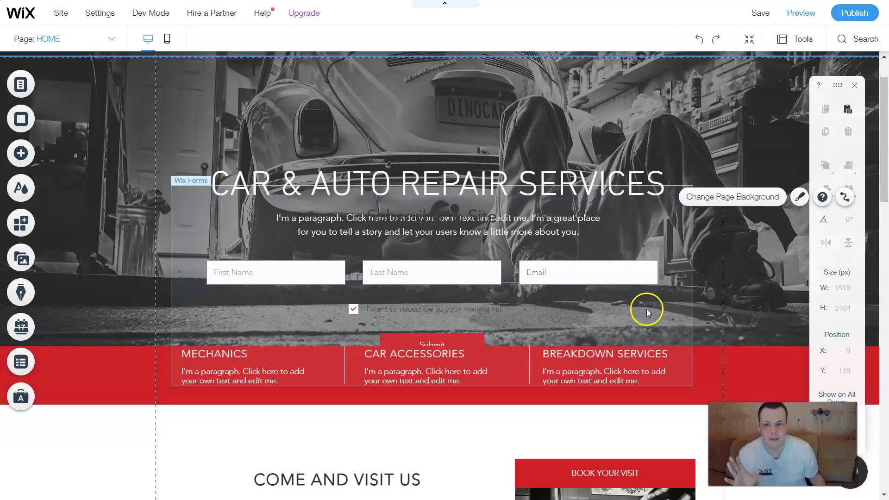
Browse the contact fields available to add to the subscribe form, and close the list without adding any.
click(263, 279)
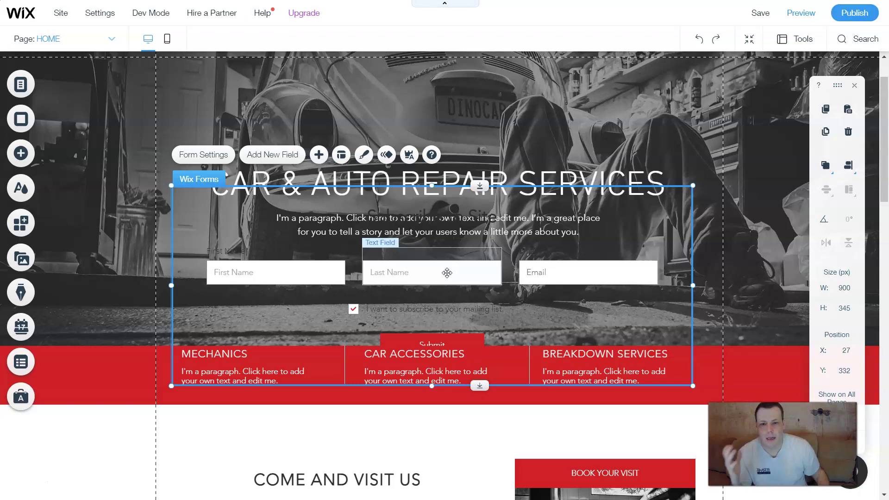
click(327, 160)
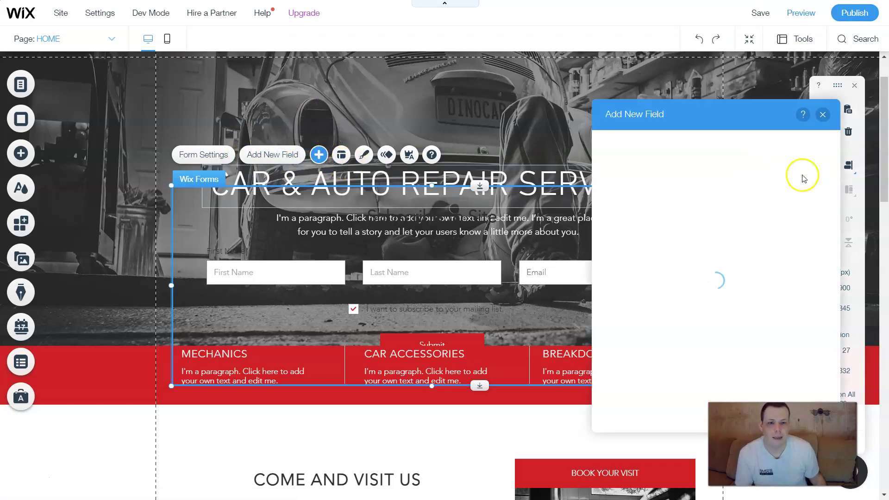
scroll(755, 222, down, 1)
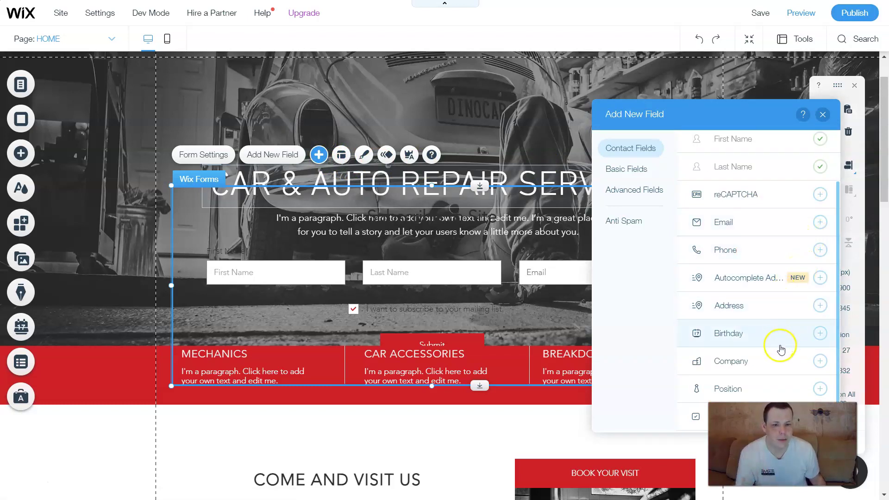
click(822, 115)
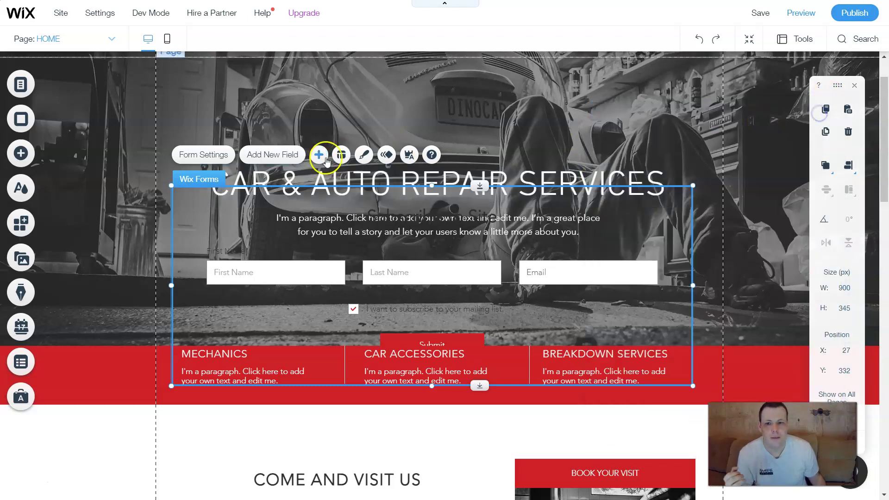
click(364, 156)
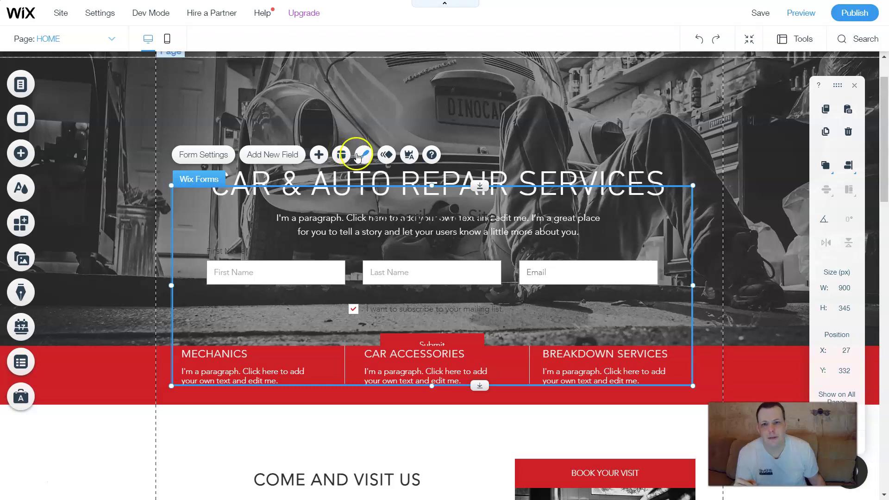
click(386, 157)
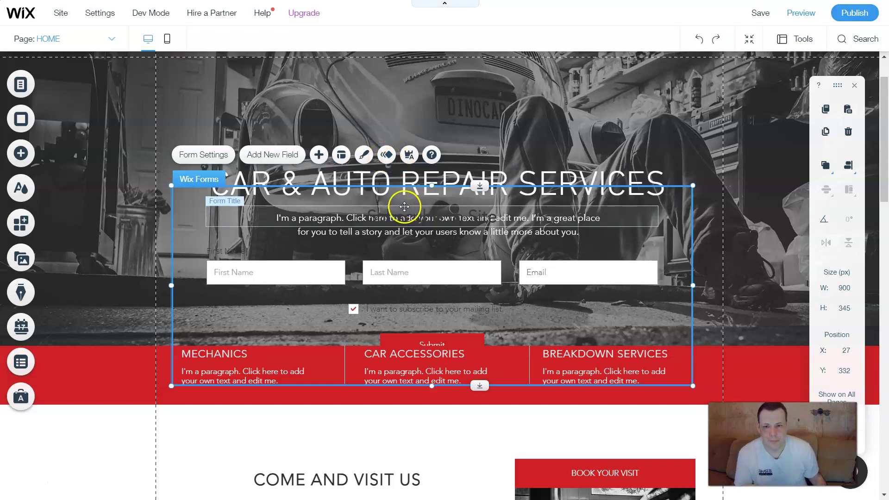
Delete the subscribe form from the home page's hero section.
right_click(197, 221)
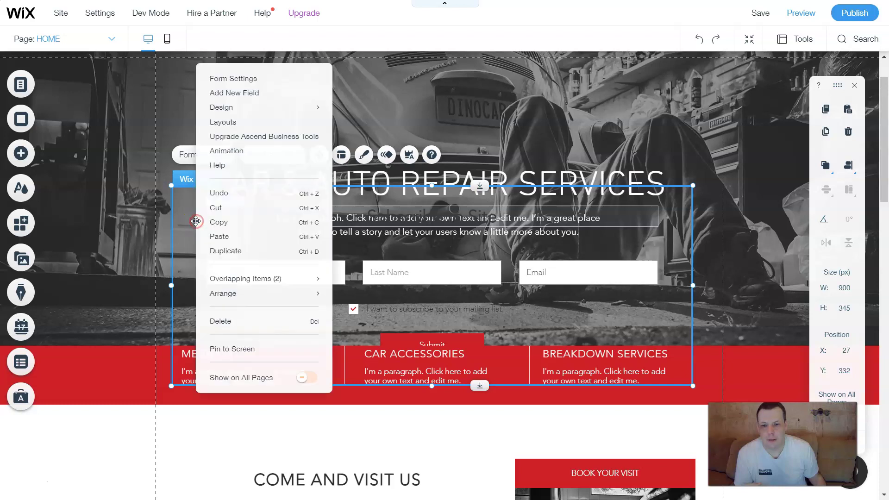
click(254, 316)
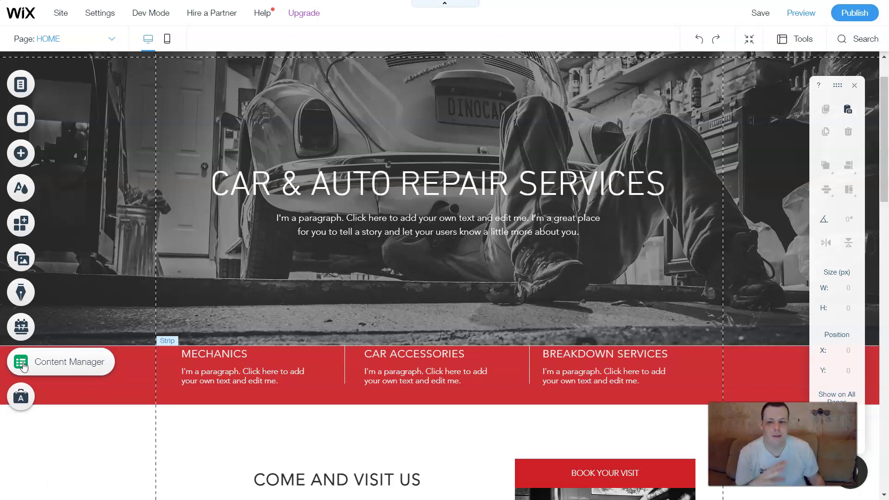
Review the site's collections in the Content Manager and the available content elements for dynamic pages and datasets.
click(27, 366)
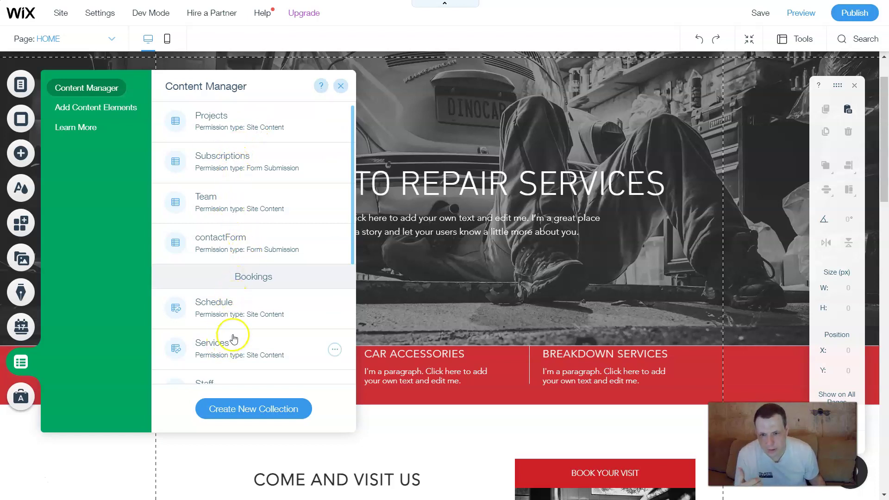
scroll(234, 339, down, 4)
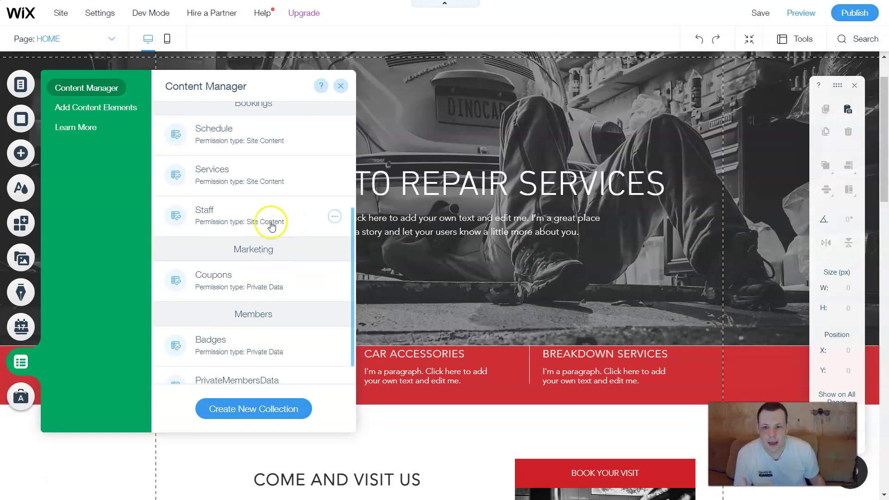
scroll(268, 291, down, 1)
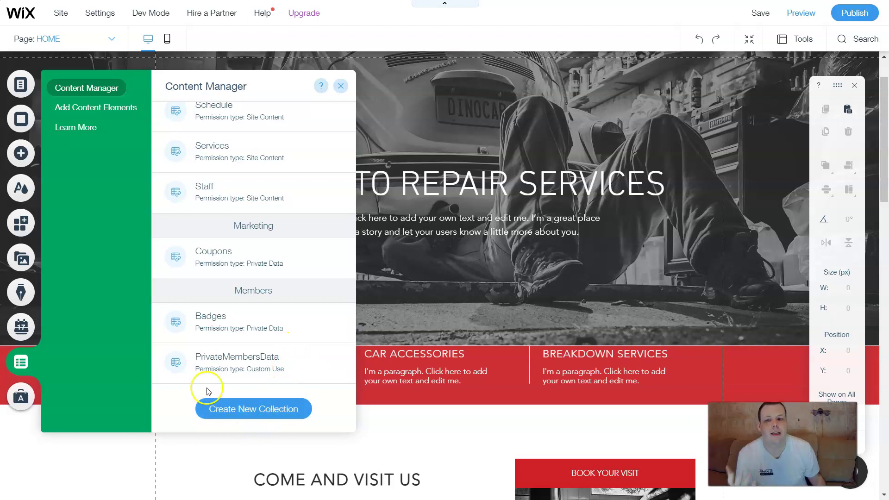
click(92, 109)
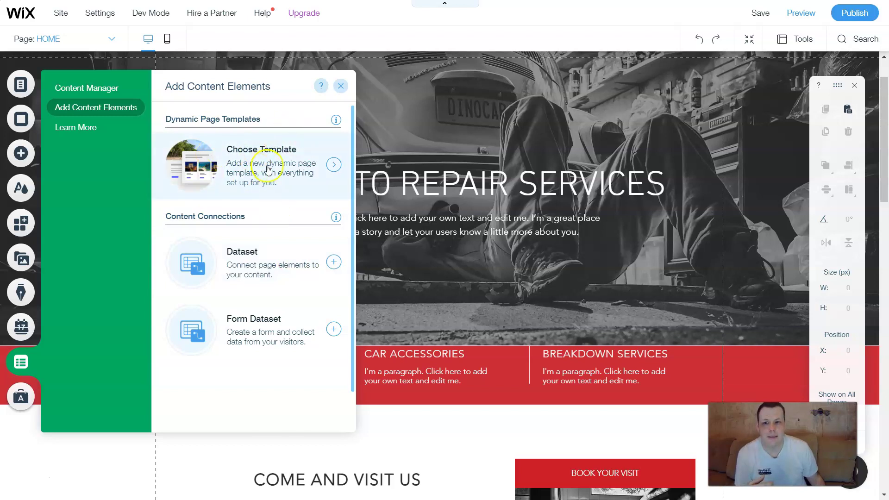
click(97, 93)
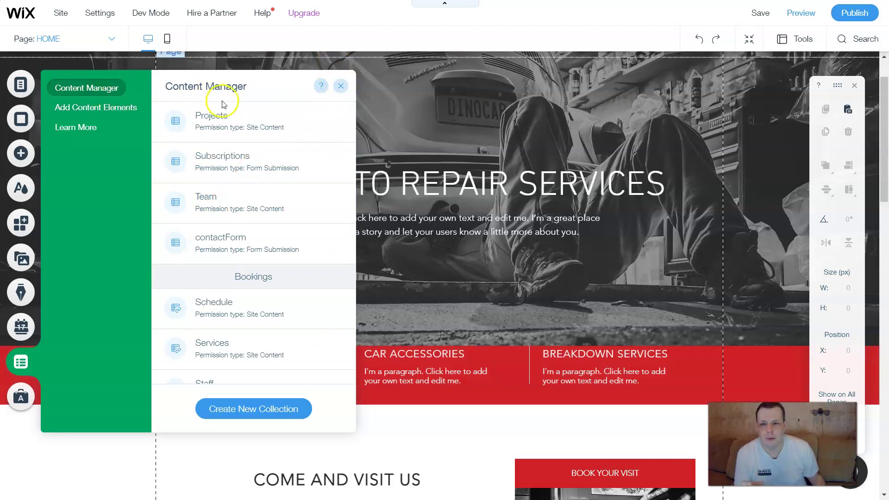
Open the Projects collection and look at the image options for the Project Name 04 item.
click(293, 124)
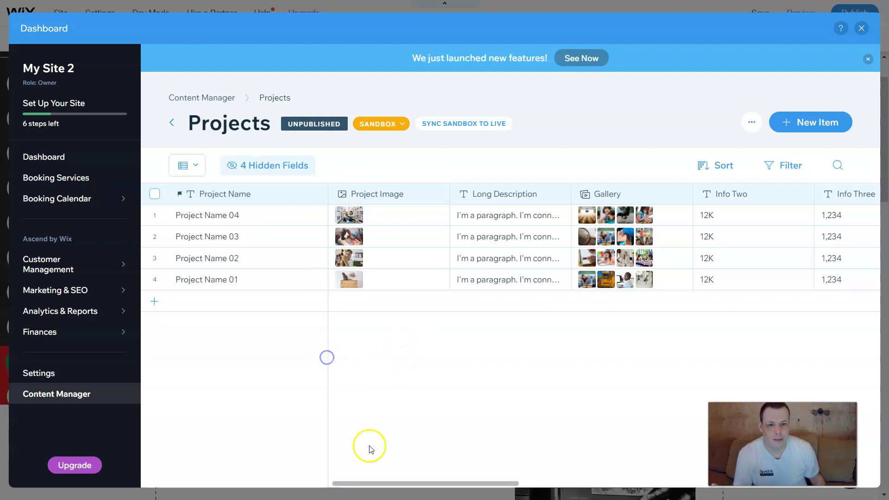
drag(353, 482, 219, 417)
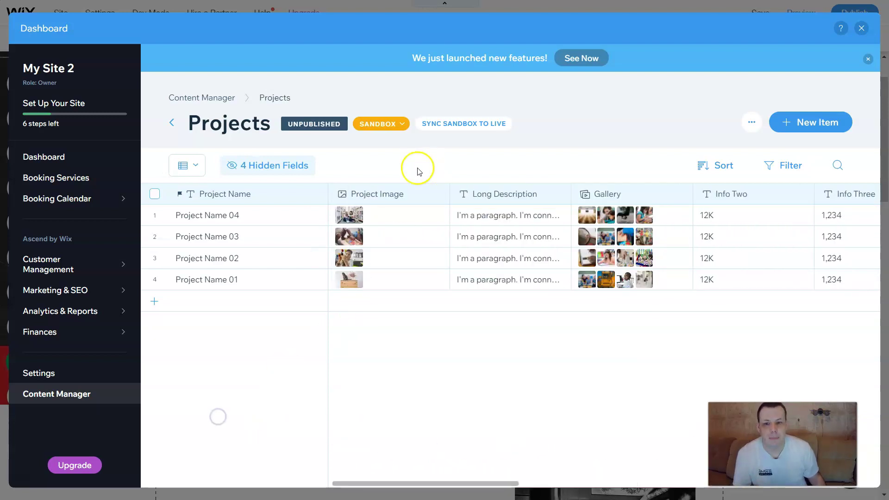
click(357, 216)
click(438, 216)
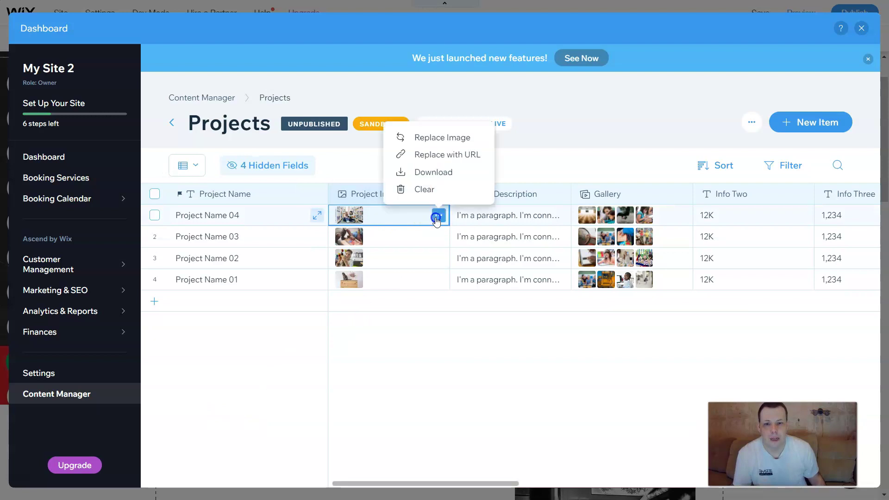
click(435, 191)
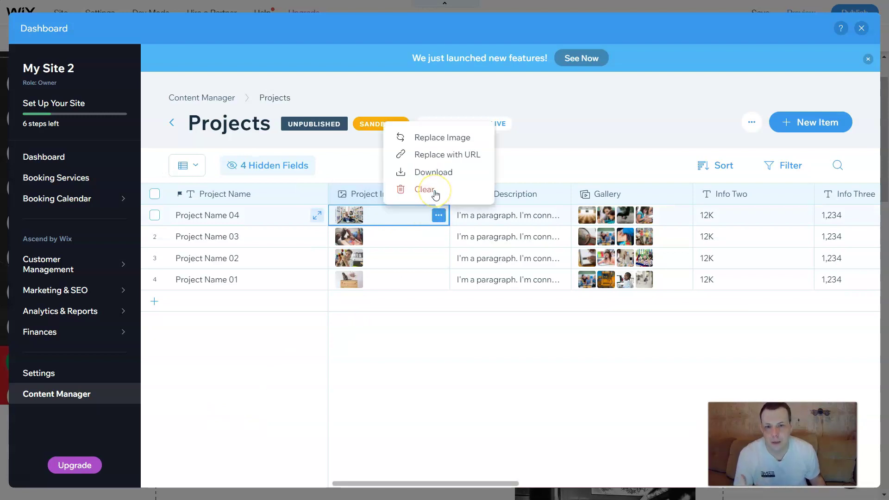
click(325, 253)
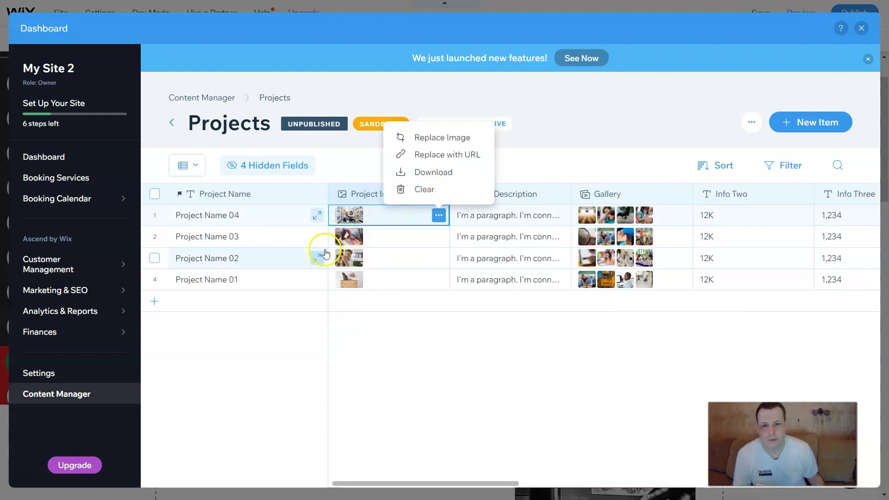
click(289, 254)
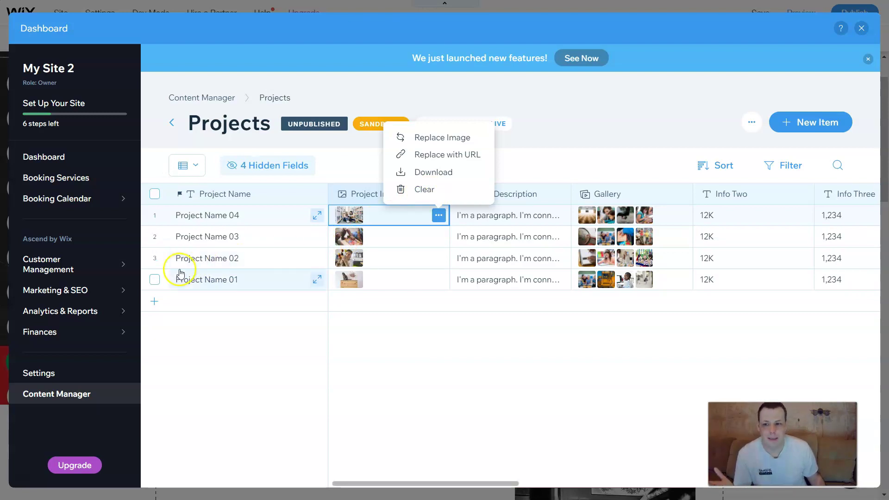
click(349, 299)
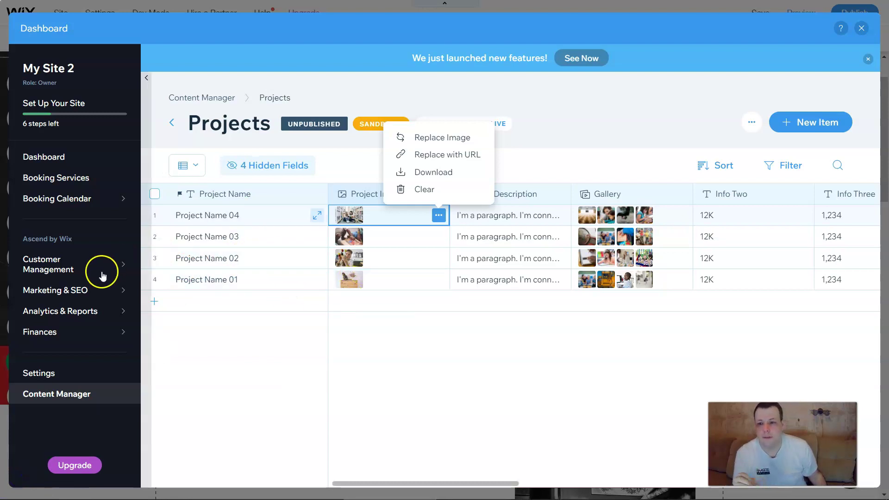
Look through the dashboard's Finances section and its Accept Payments methods, dismiss the business location notice, and return to the editor.
mouse_move(84, 314)
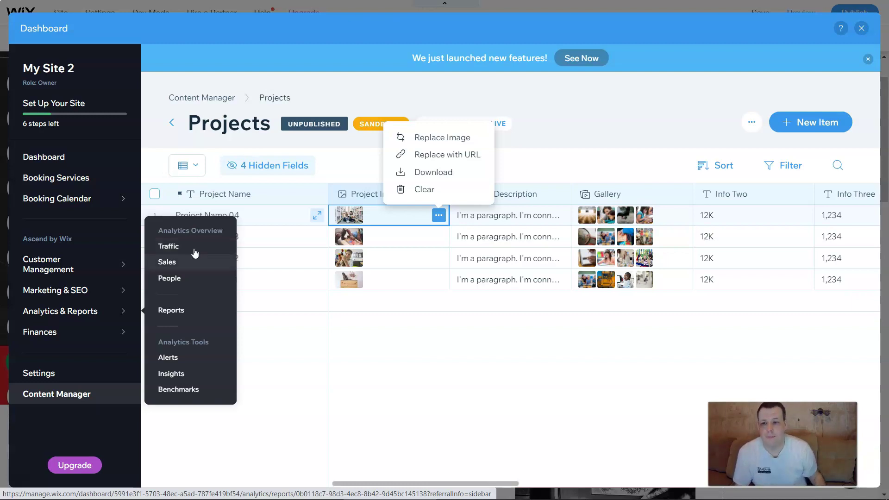
click(89, 333)
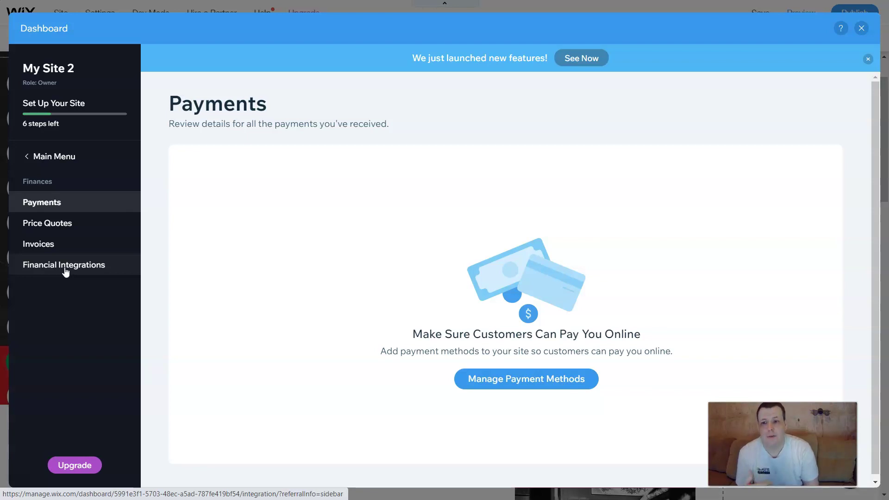
click(77, 226)
click(71, 201)
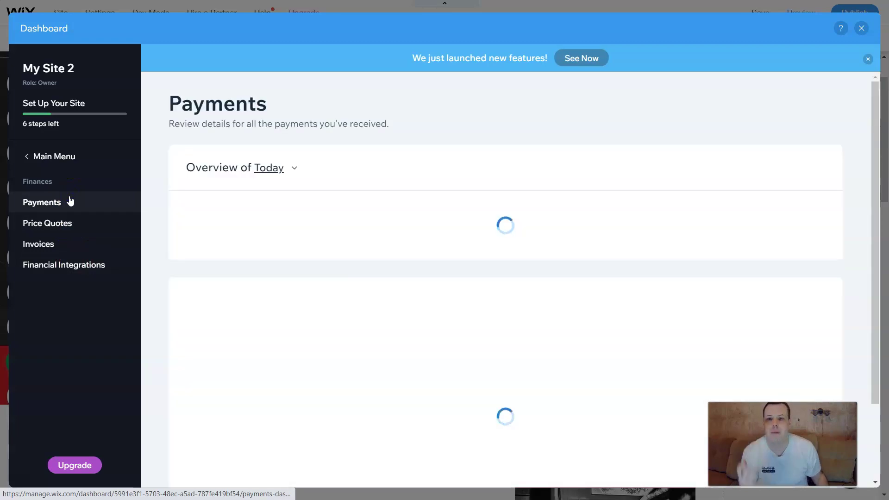
click(522, 385)
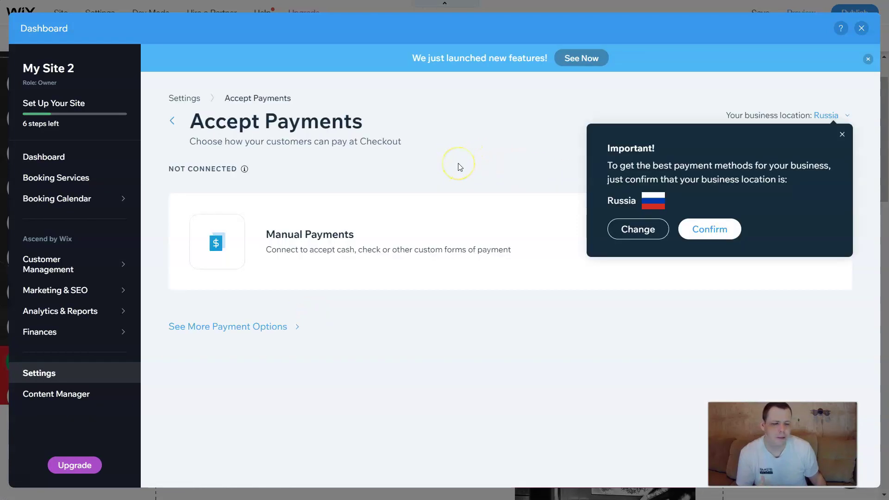
click(843, 136)
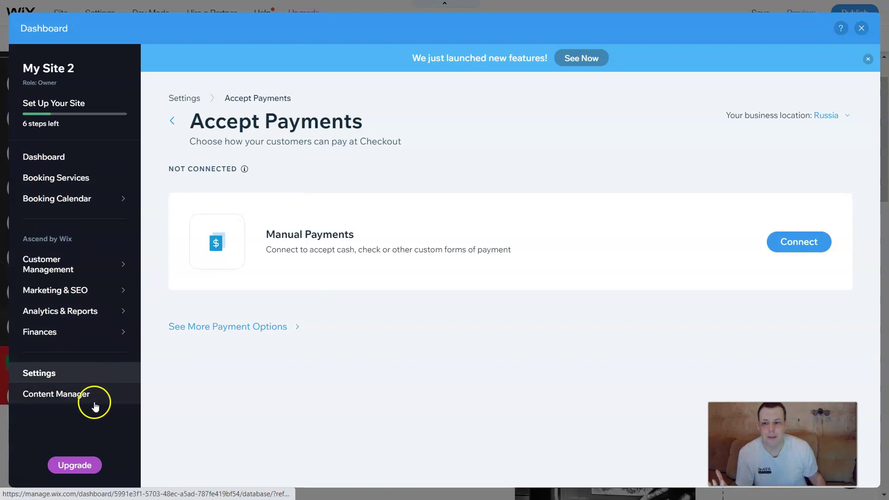
click(860, 31)
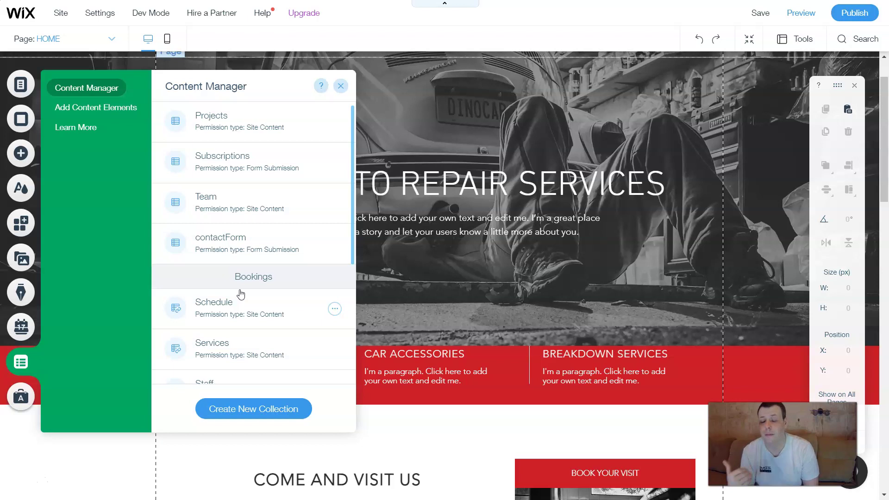
click(243, 269)
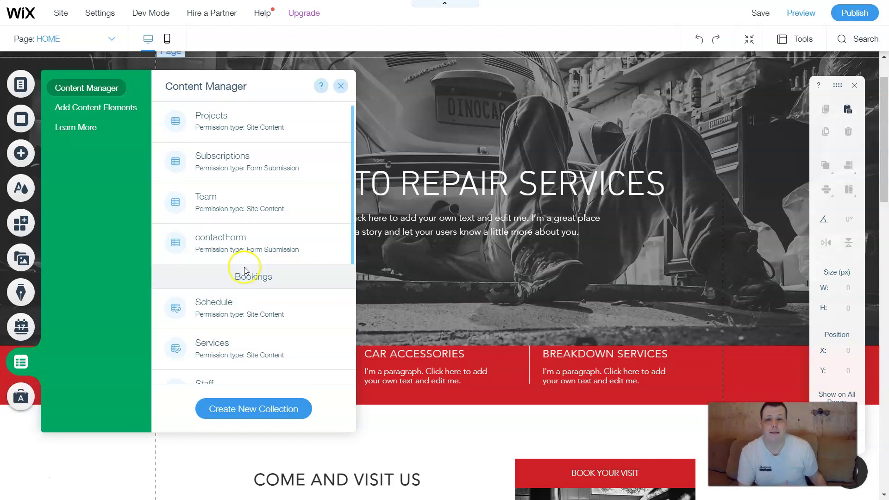